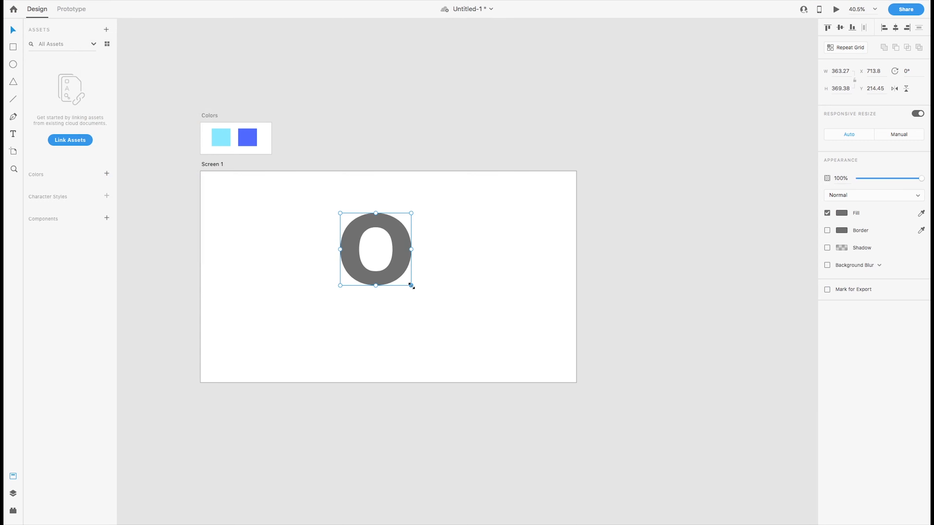
- Enlarge the letter O to about 800 by 814 and centre it horizontally on the Screen 1 artboard
drag(411, 285, 491, 378)
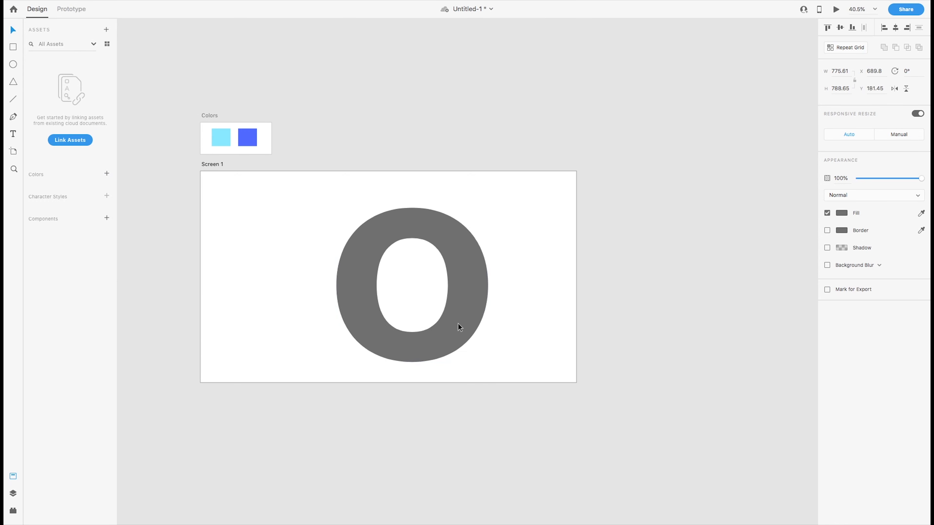
drag(458, 323, 437, 316)
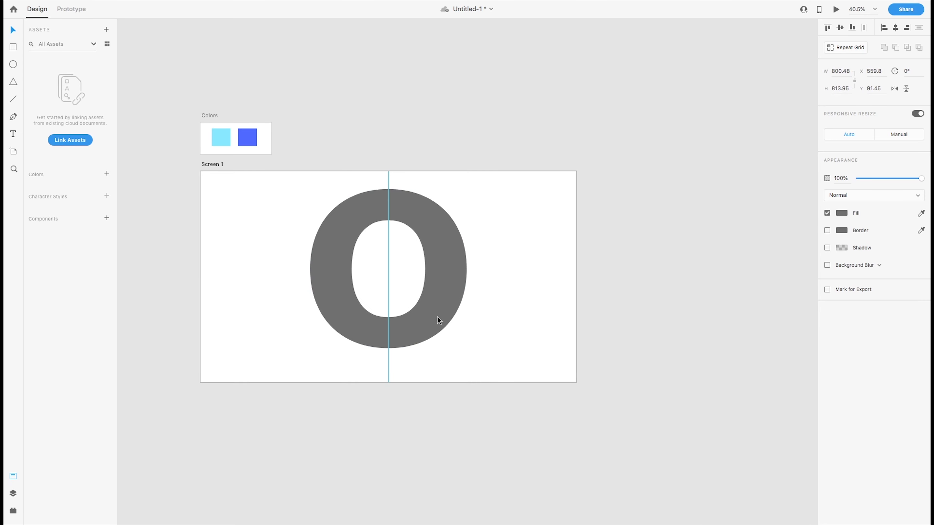
click(514, 190)
- Fill the letter O with a radial gradient running from very light grey #F0F0F0 at the centre to #D0D0D0 at the edge
click(456, 261)
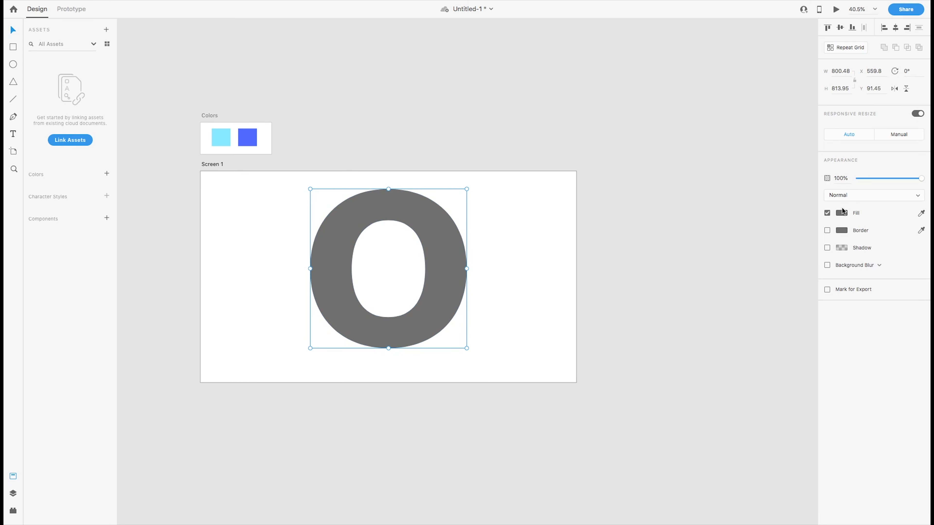
click(842, 213)
click(750, 156)
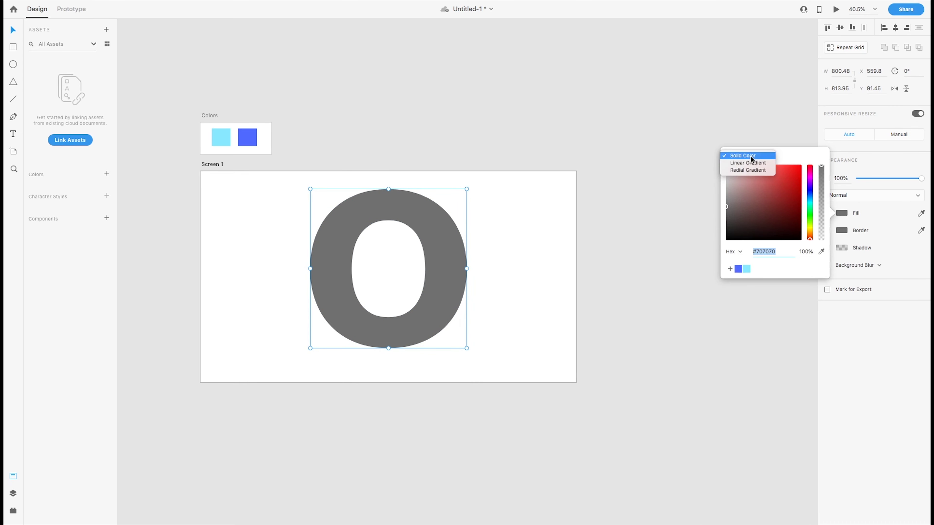
click(740, 170)
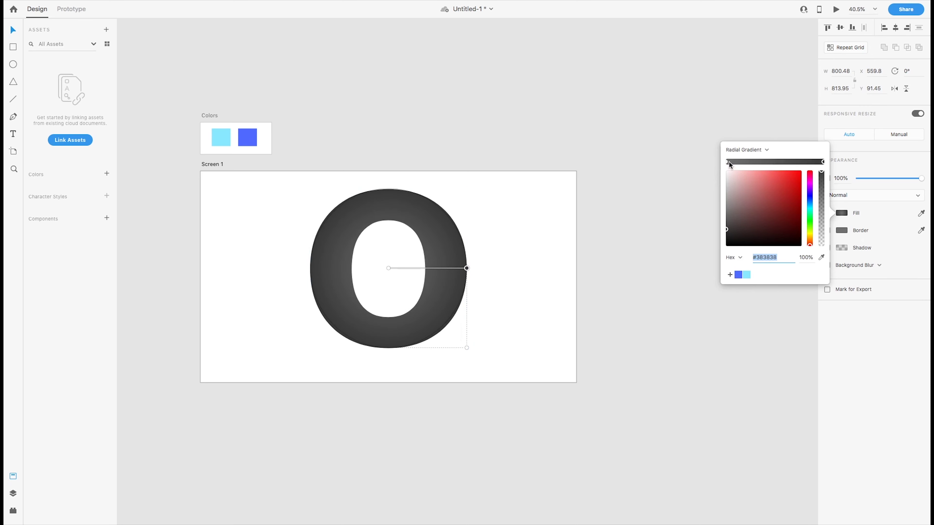
drag(738, 182, 718, 175)
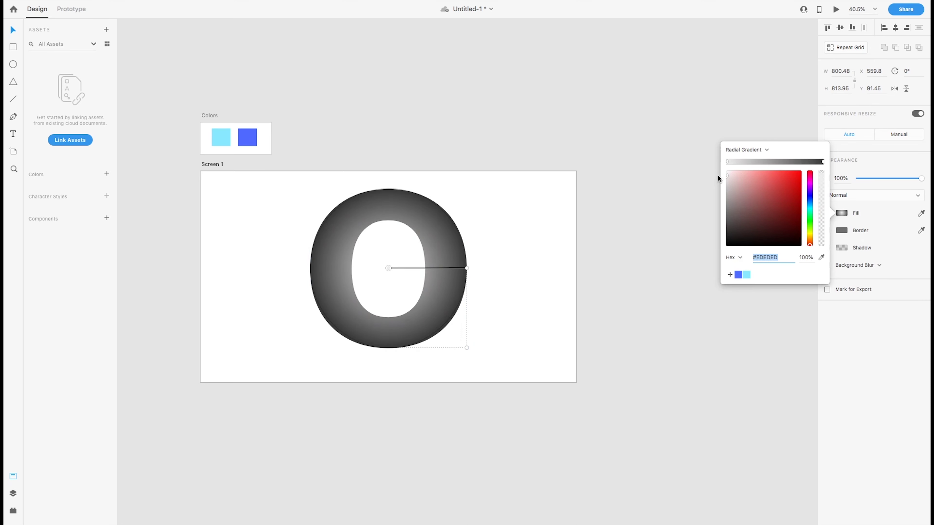
click(822, 162)
drag(785, 192, 723, 186)
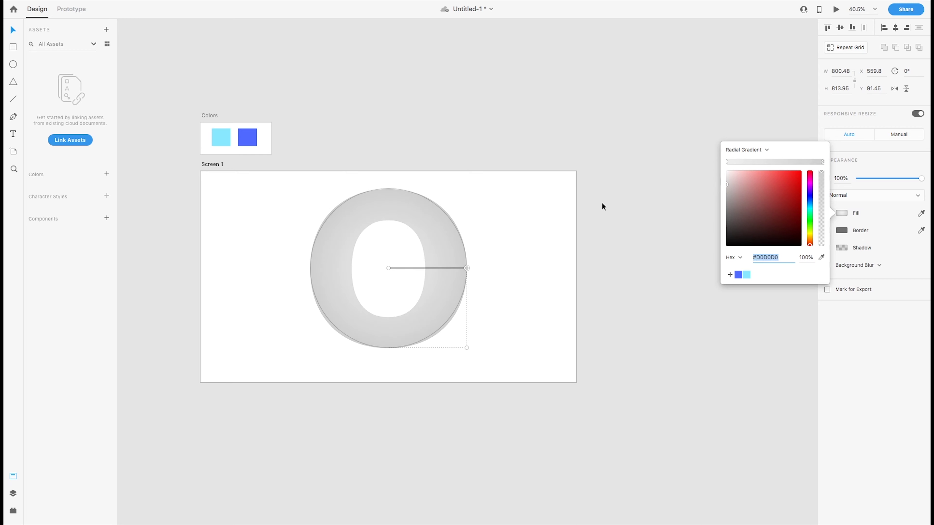
- Move the O's gradient centre to the top of the letter, enlarge its radius and lighten the outer stop to #DEDEDE
drag(388, 268, 389, 193)
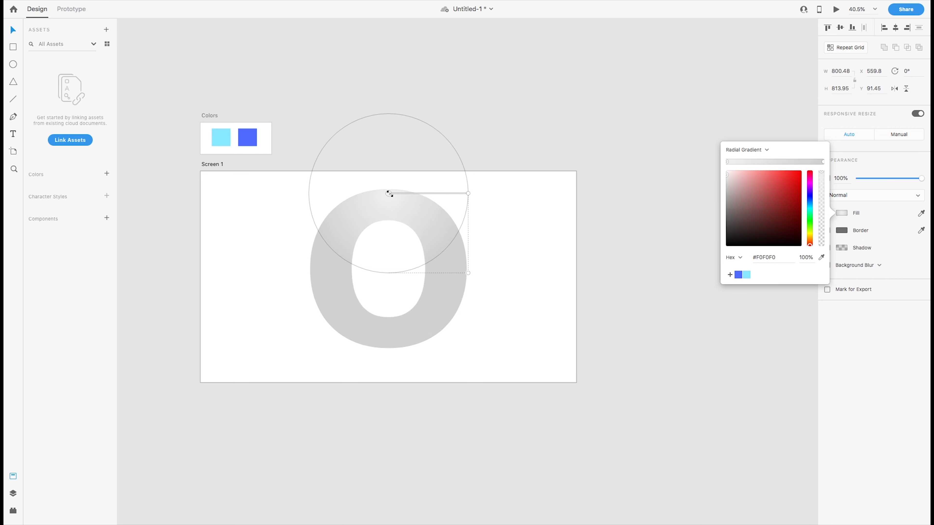
drag(468, 194, 496, 233)
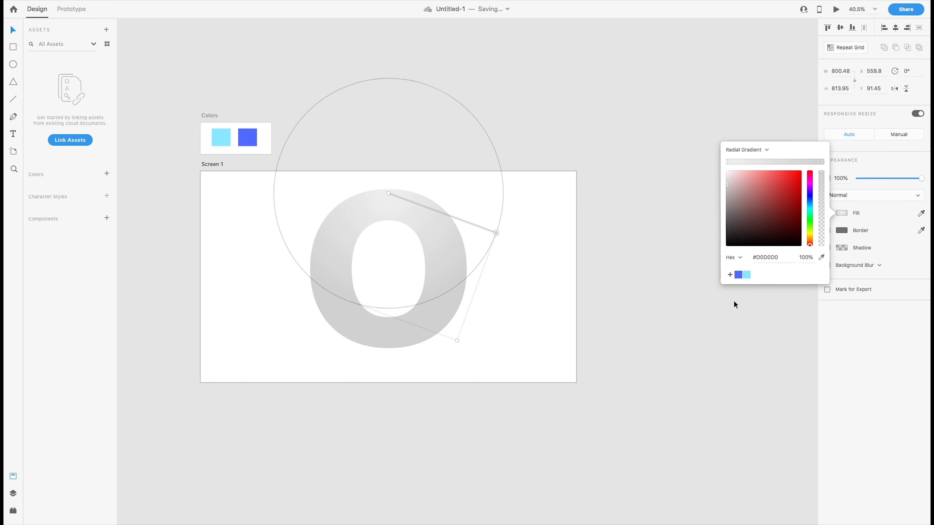
drag(731, 188, 723, 182)
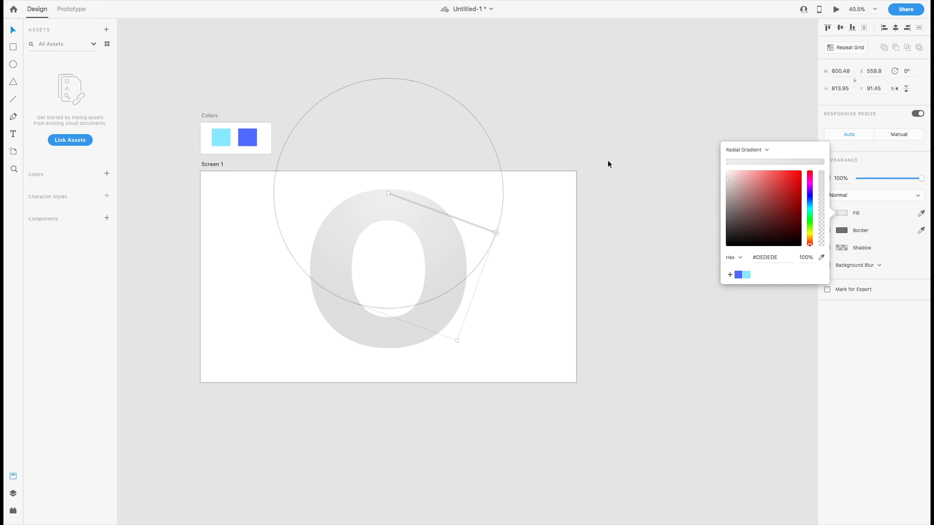
key(Escape)
- Draw a closed wave-topped shape about 931 by 660 over the lower part of the O with the Pen tool, extending below the artboard
scroll(392, 280, up, 3)
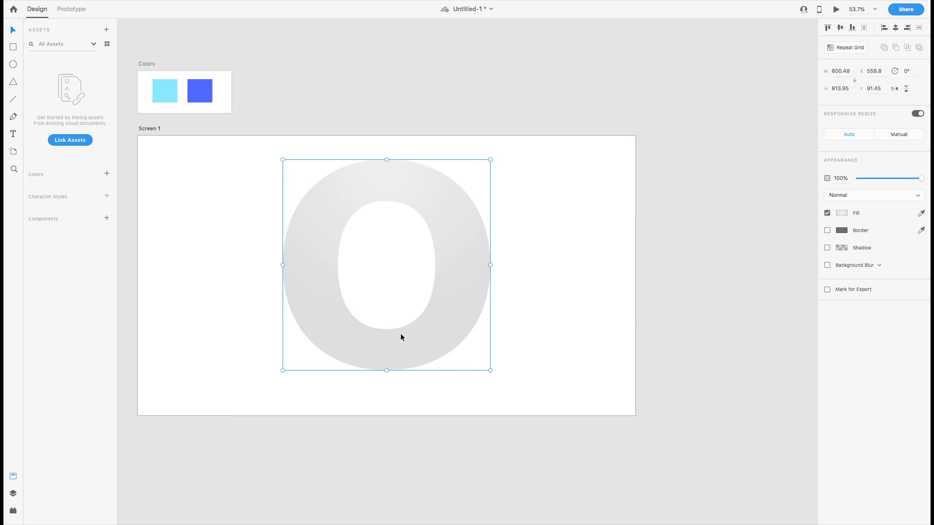
click(13, 118)
click(268, 321)
drag(373, 325, 429, 293)
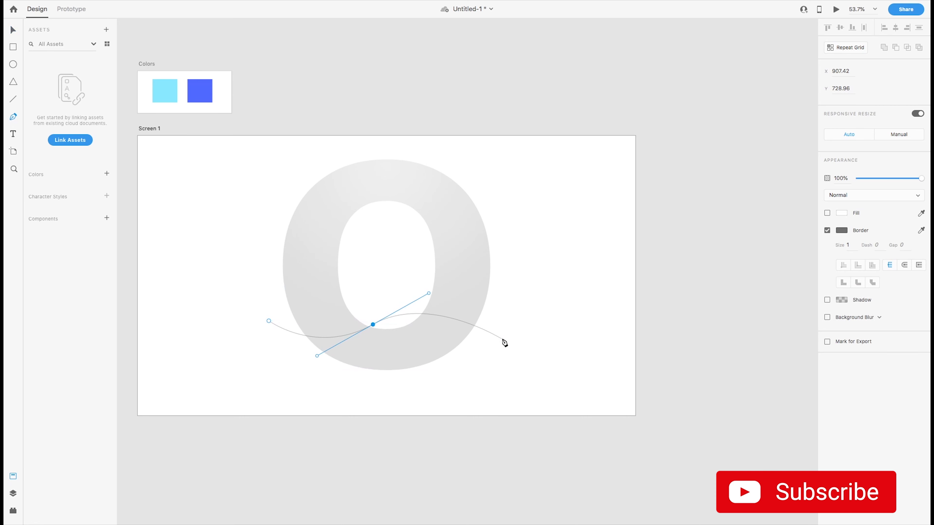
click(509, 335)
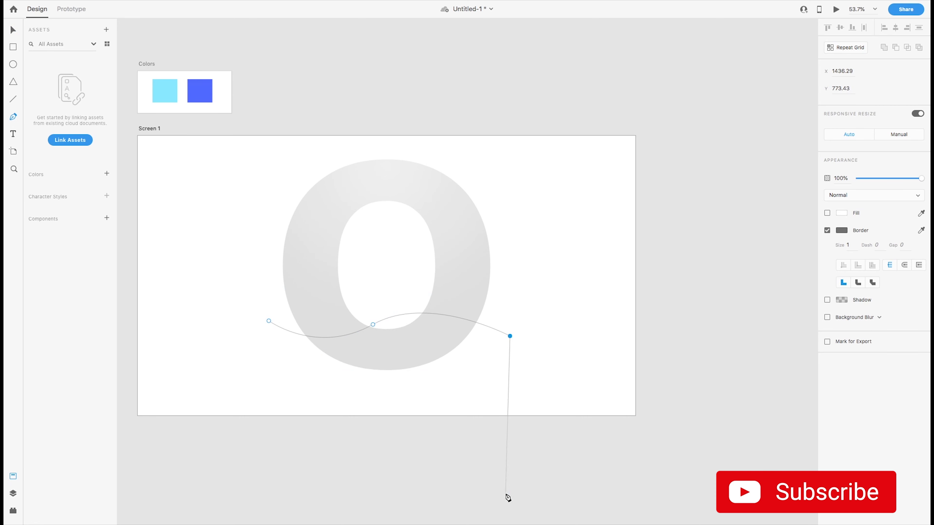
drag(510, 484, 255, 468)
shift+click(269, 467)
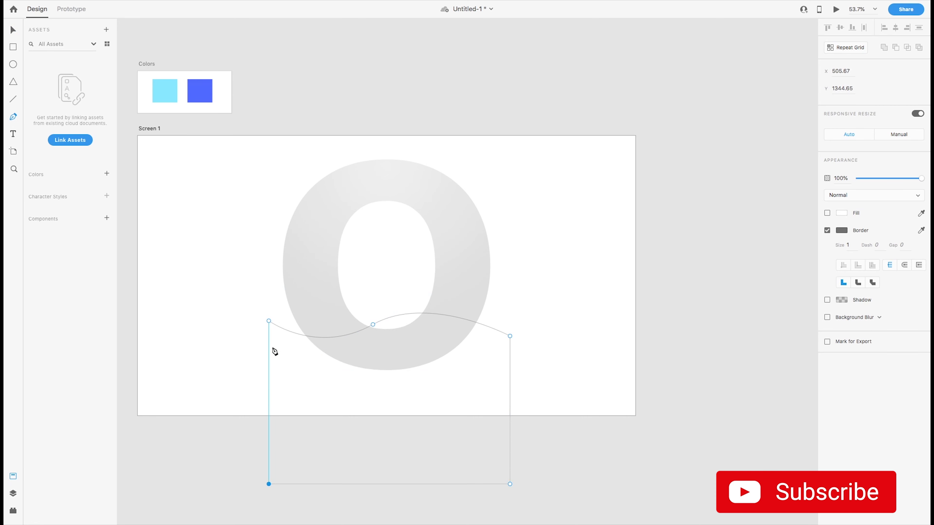
click(268, 321)
- Remove the wave shape's border and fill it with a radial gradient from light blue #88E8FF at the centre to blue #506AFF at the edge
click(827, 230)
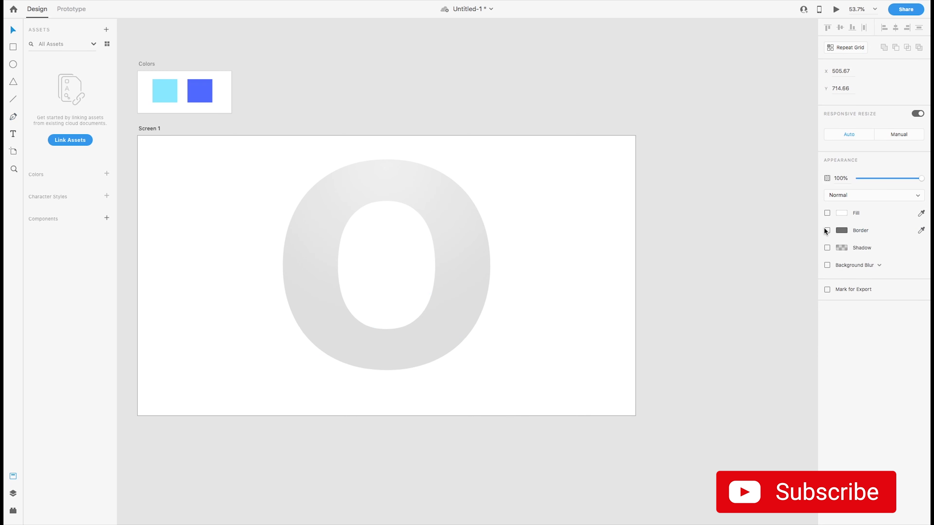
click(841, 213)
click(734, 156)
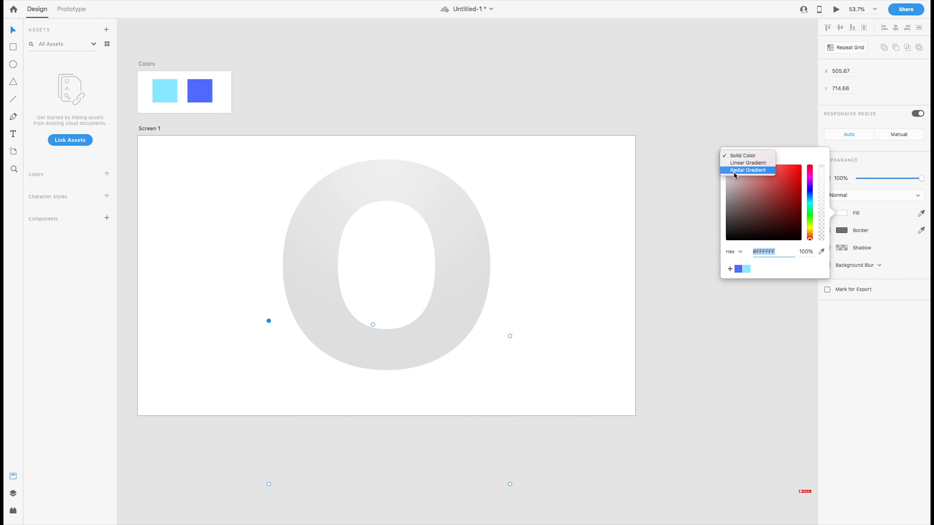
click(734, 171)
click(747, 275)
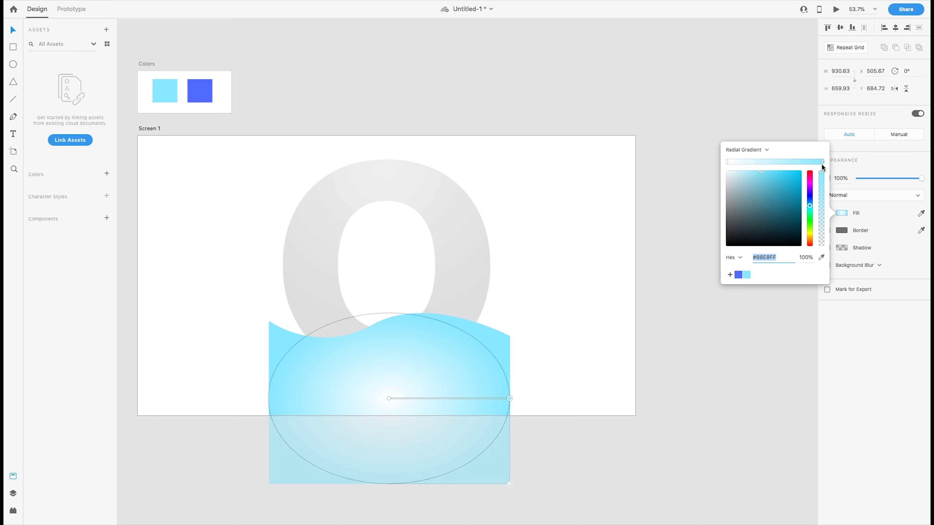
click(738, 275)
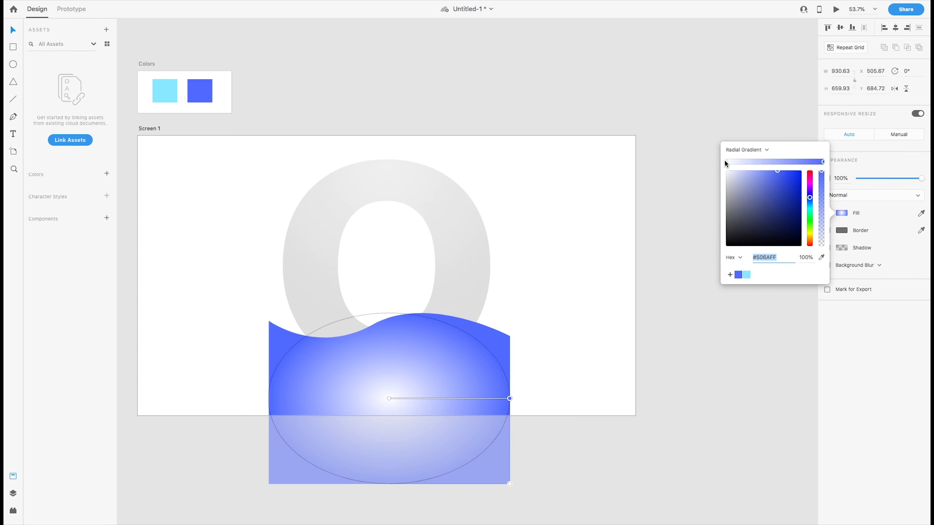
click(726, 162)
click(746, 276)
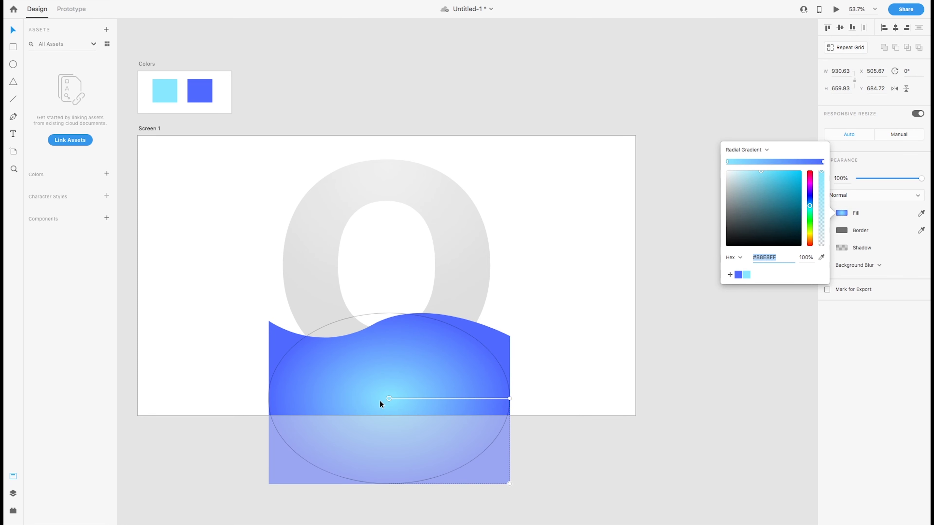
- Move the wave's gradient centre up to the dip in its upper edge and widen the gradient's radius
drag(389, 398, 339, 338)
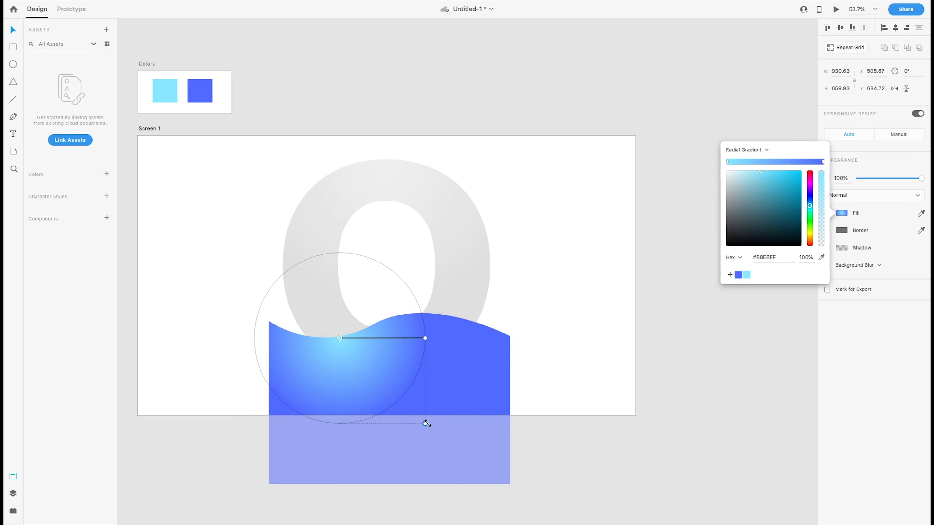
drag(426, 423, 456, 441)
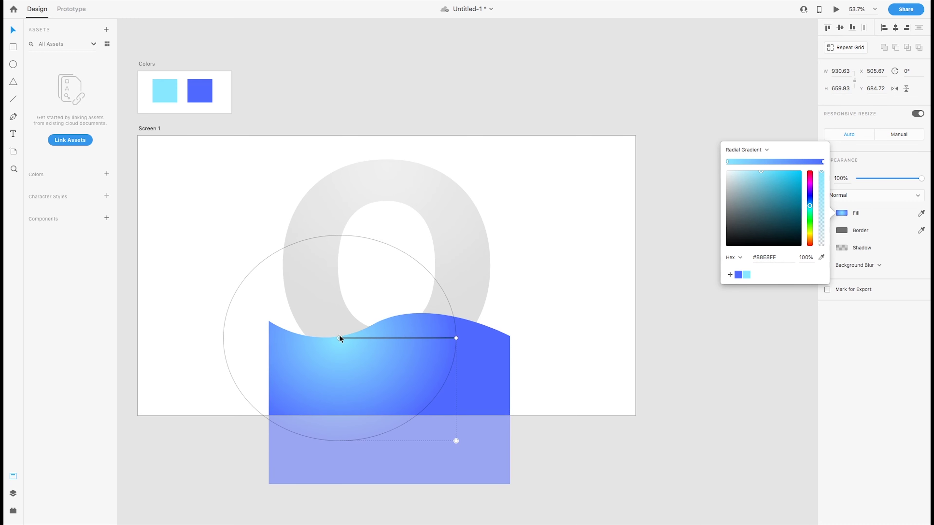
click(617, 368)
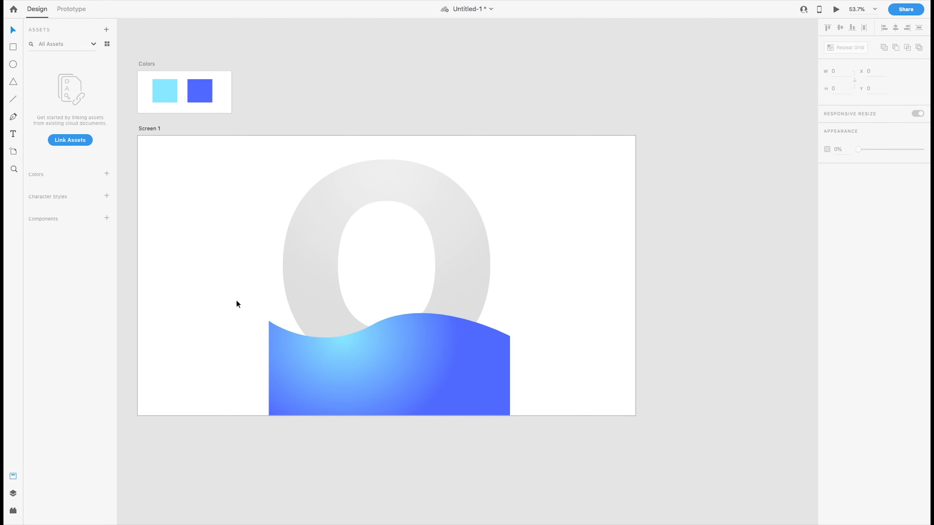
- Draw a 75 by 75 circle inside the wave and give it a white to light-blue radial gradient centred near its top, without a border
scroll(437, 392, up, 5)
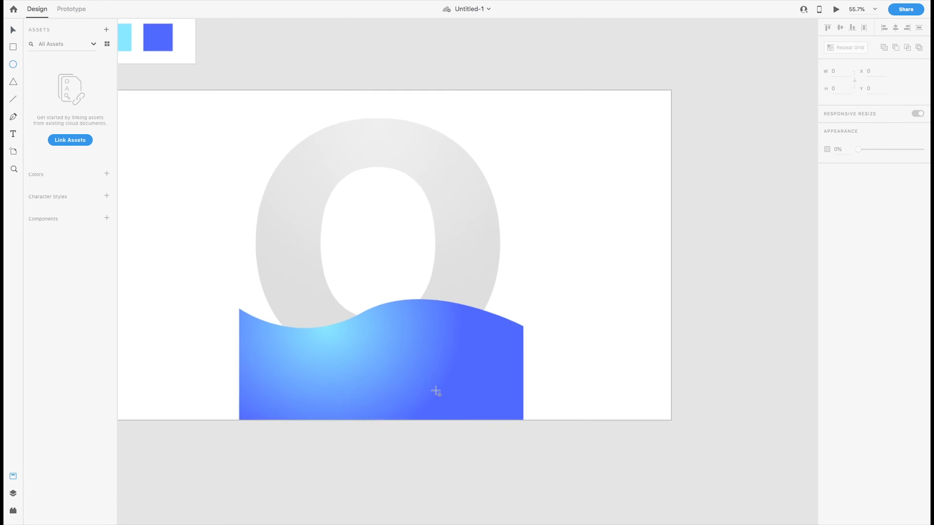
drag(399, 328, 426, 356)
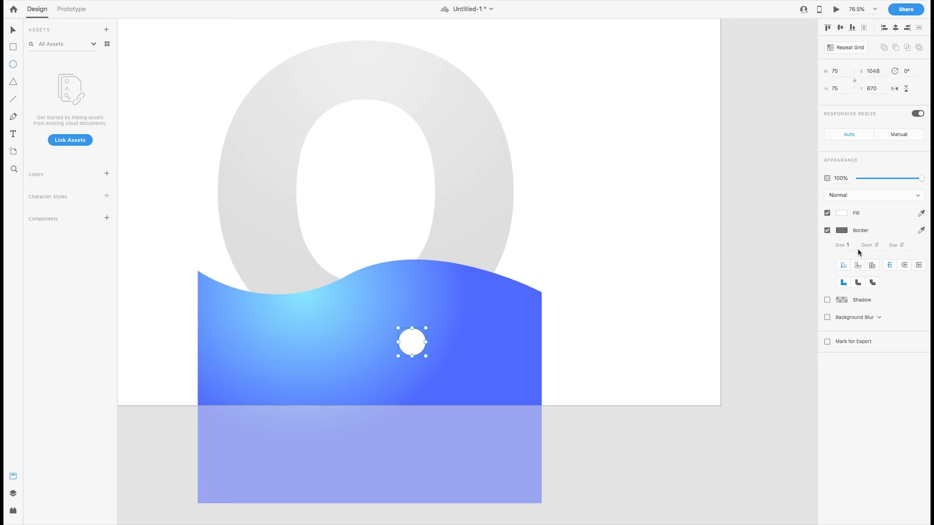
click(838, 214)
click(748, 155)
click(739, 170)
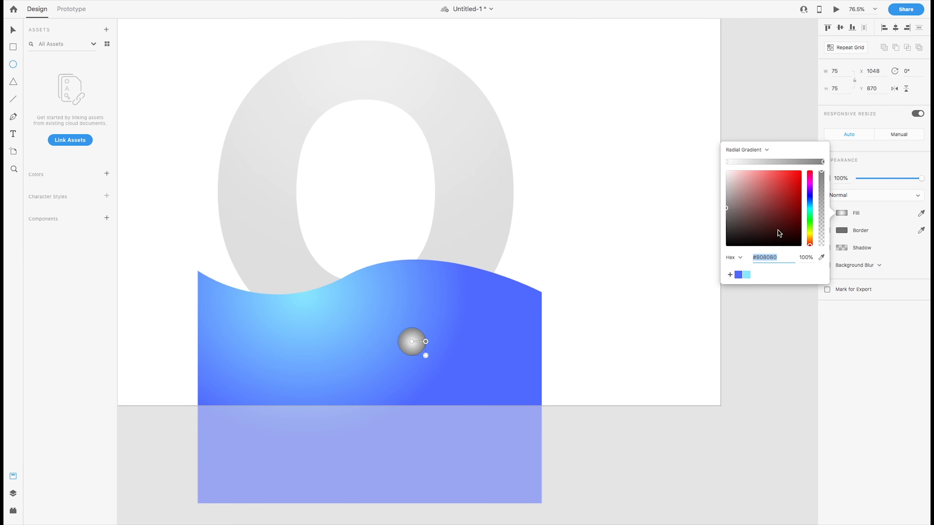
click(744, 275)
drag(413, 345, 410, 336)
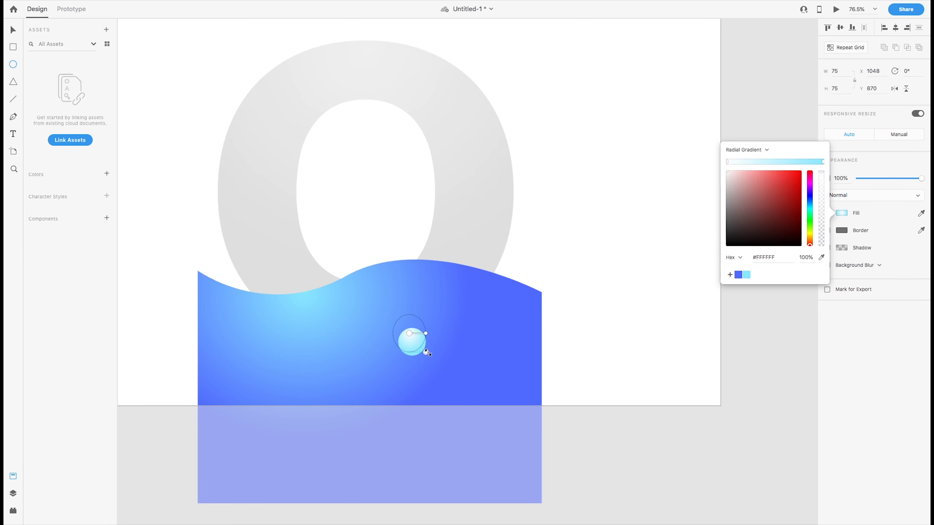
- Set the circle gradient's centre stop to #FBFEFF at 52% opacity and add another stop close to the outer edge
click(727, 162)
click(822, 208)
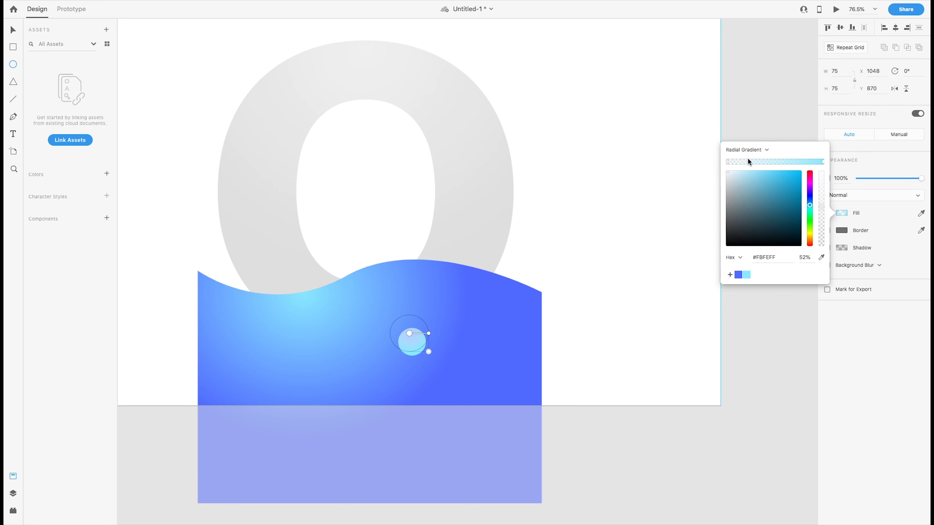
click(796, 162)
click(810, 163)
drag(821, 172, 819, 191)
key(Escape)
key(v)
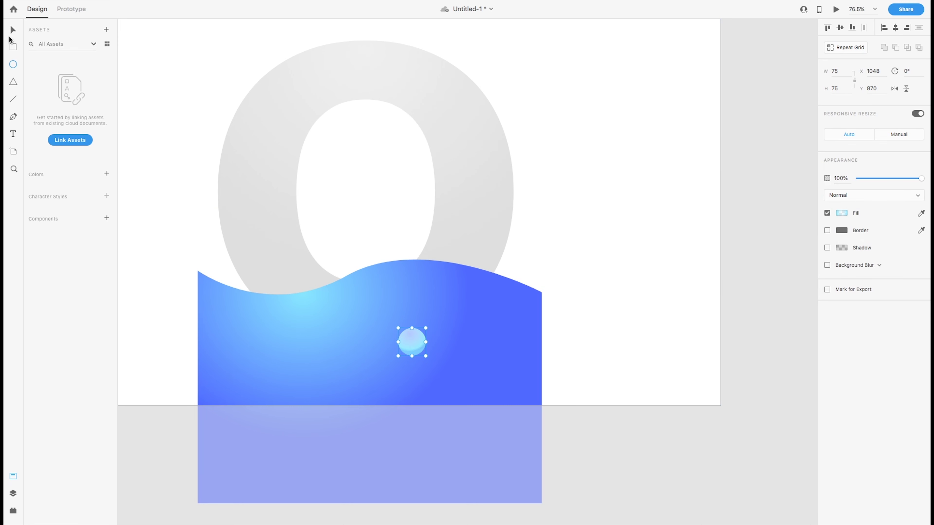
- Try a fully opaque white centre stop in the circle's gradient
click(558, 266)
click(417, 348)
click(842, 213)
click(727, 161)
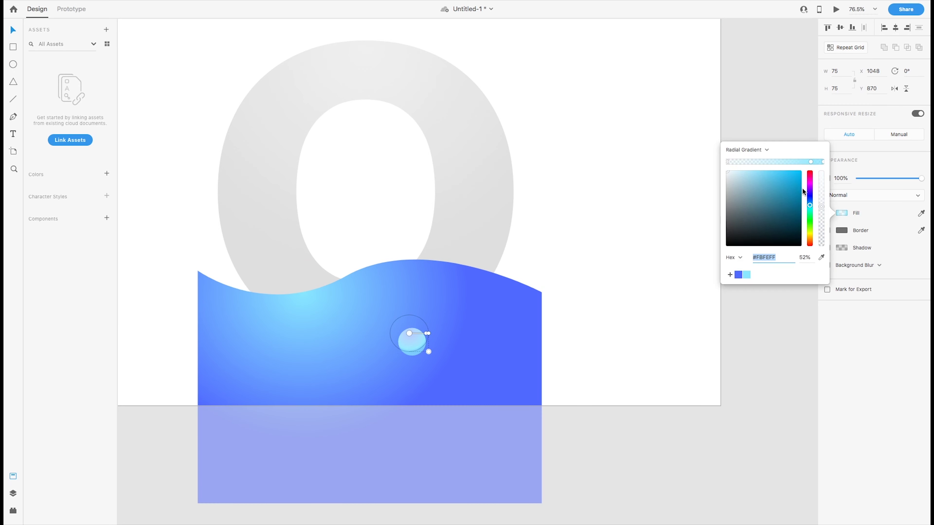
click(743, 185)
click(500, 302)
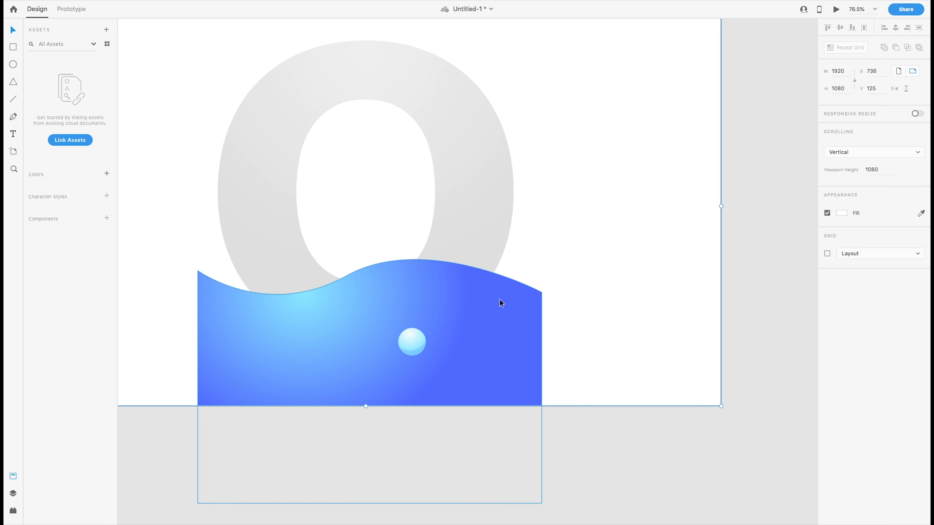
- Lower the opacity of the circle gradient's centre stop to 0% to give it a transparent bubble centre
click(419, 346)
click(844, 213)
drag(821, 177, 815, 267)
click(638, 183)
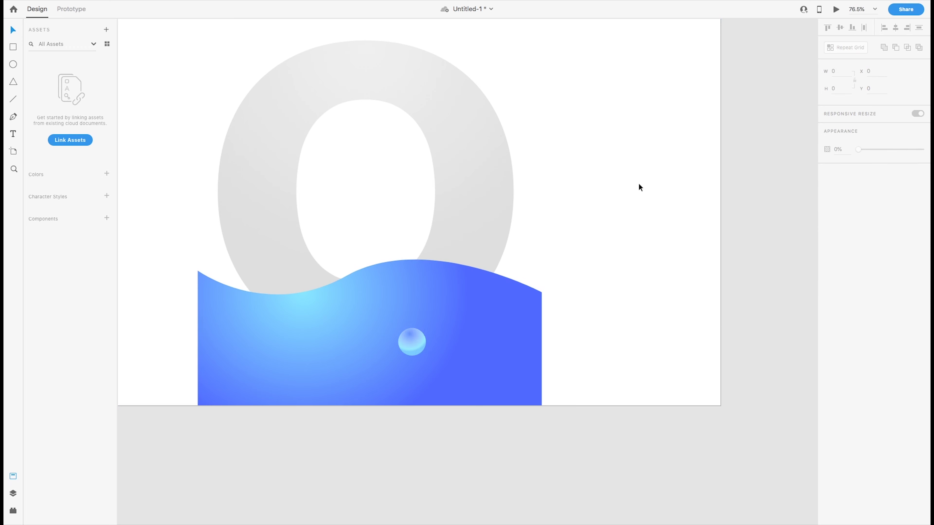
click(404, 346)
click(843, 214)
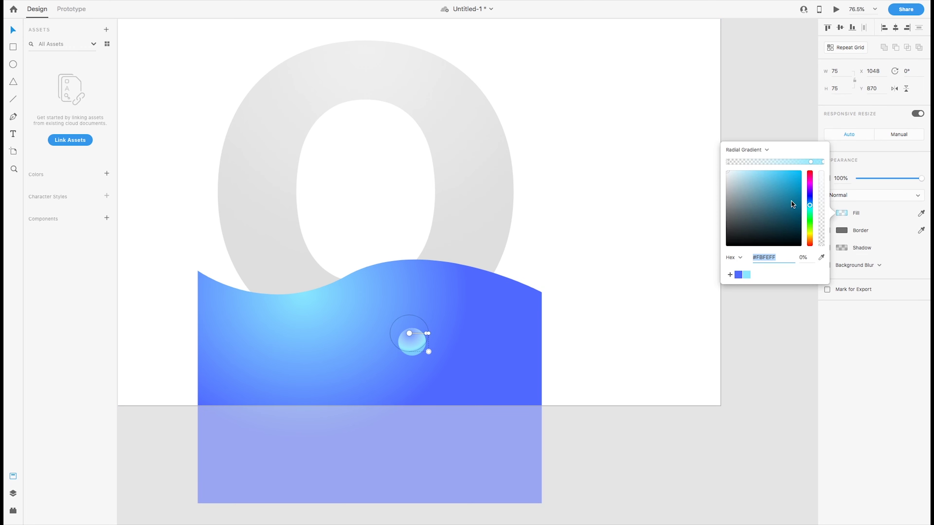
click(623, 209)
- Duplicate the bubble several times and scatter the copies across the wave
drag(414, 339, 315, 371)
drag(315, 372, 381, 381)
drag(373, 375, 451, 370)
- Scale down the bubbles on the wave's right side to varied sizes, making the upper right one 68 by 68
click(411, 342)
mouse_move(411, 342)
mouse_down()
mouse_move(466, 322)
mouse_move(421, 343)
mouse_up()
click(466, 322)
drag(467, 322, 449, 322)
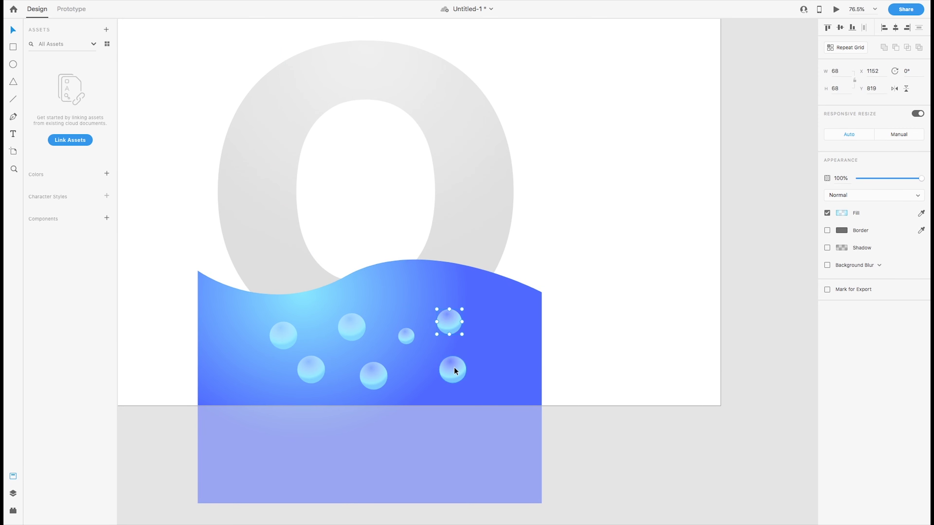
click(454, 369)
drag(466, 356, 457, 365)
- Enlarge the two lower bubbles, shrink the two upper left ones, making the leftmost 53 by 53, and rearrange them in the wave
drag(376, 376, 382, 377)
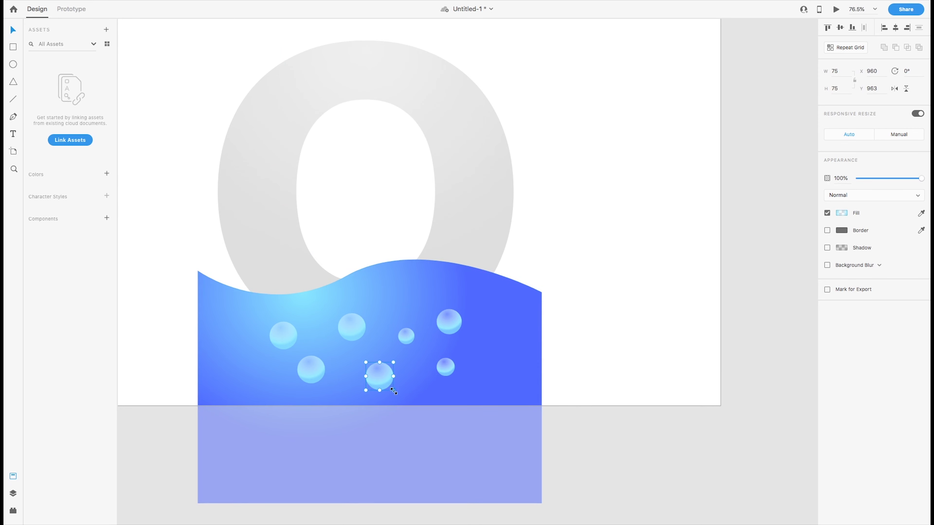
click(364, 334)
drag(365, 341, 362, 331)
drag(306, 368, 305, 333)
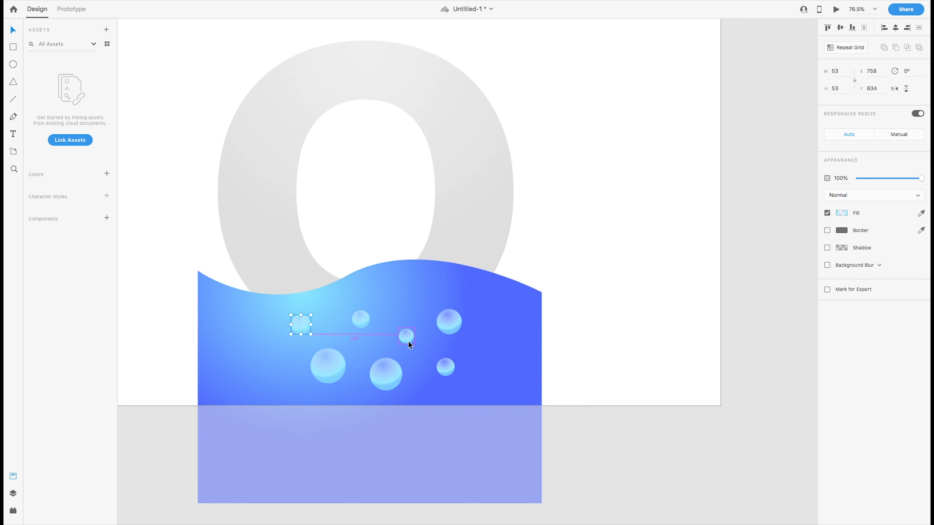
- Duplicate the small bubble near the wave's middle and place the copy at the lower left of the bubble cluster
alt+drag(408, 341, 280, 378)
click(636, 284)
scroll(483, 327, down, 1)
- Group all eight bubbles together with the blue wave shape
click(449, 324)
scroll(416, 342, down, 1)
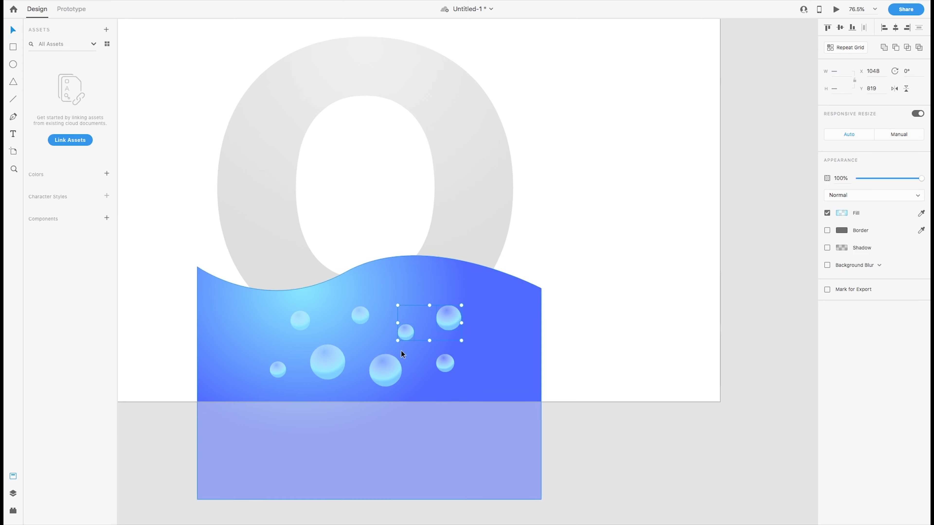
shift+click(406, 334)
shift+click(385, 371)
shift+click(445, 364)
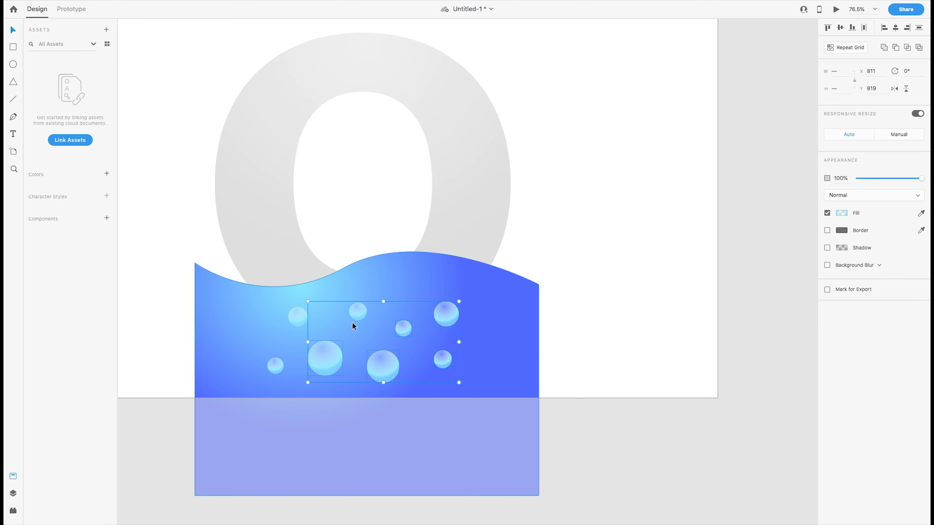
shift+click(357, 313)
shift+click(298, 317)
shift+click(325, 359)
shift+click(278, 366)
scroll(280, 361, down, 1)
shift+click(233, 321)
scroll(233, 322, up, 1)
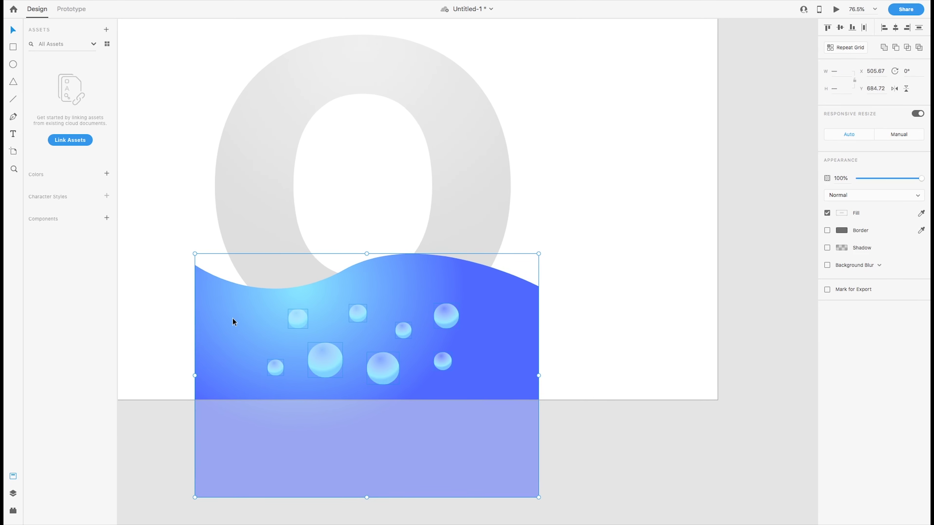
scroll(556, 326, up, 1)
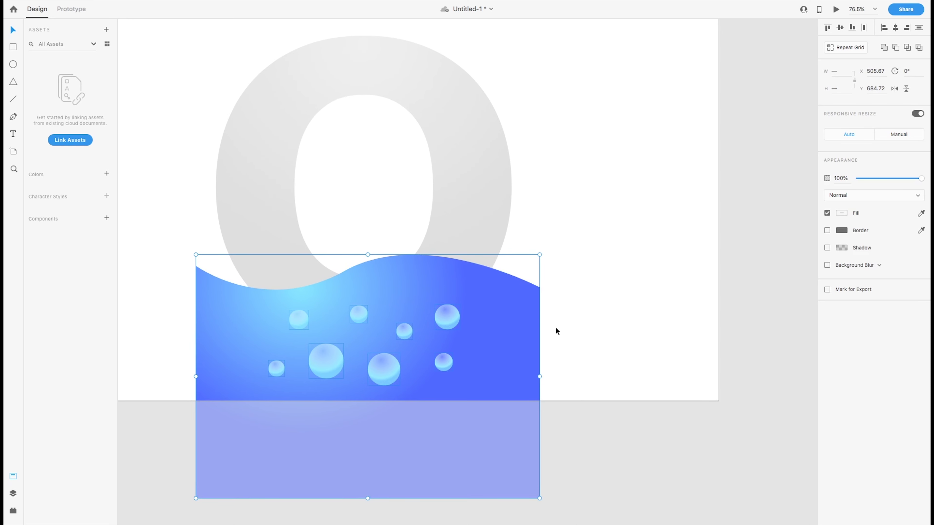
right_click(428, 310)
click(453, 388)
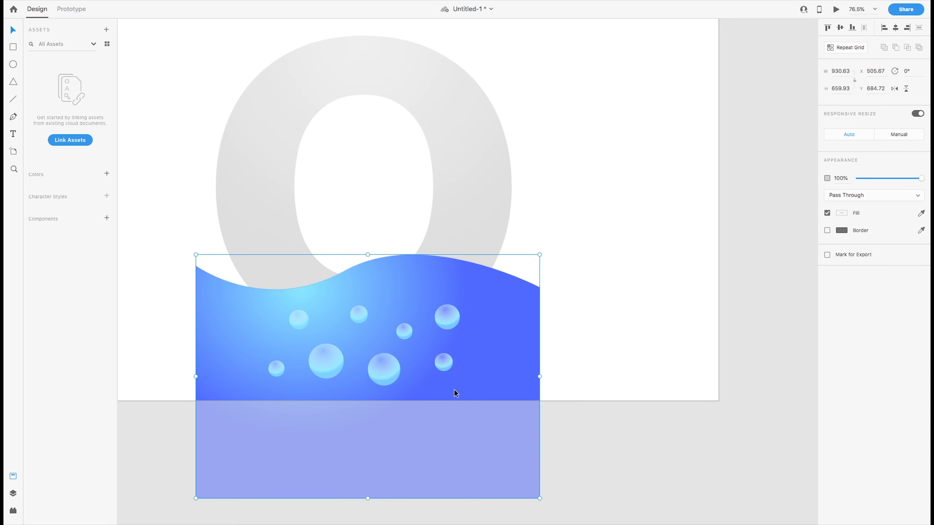
click(630, 334)
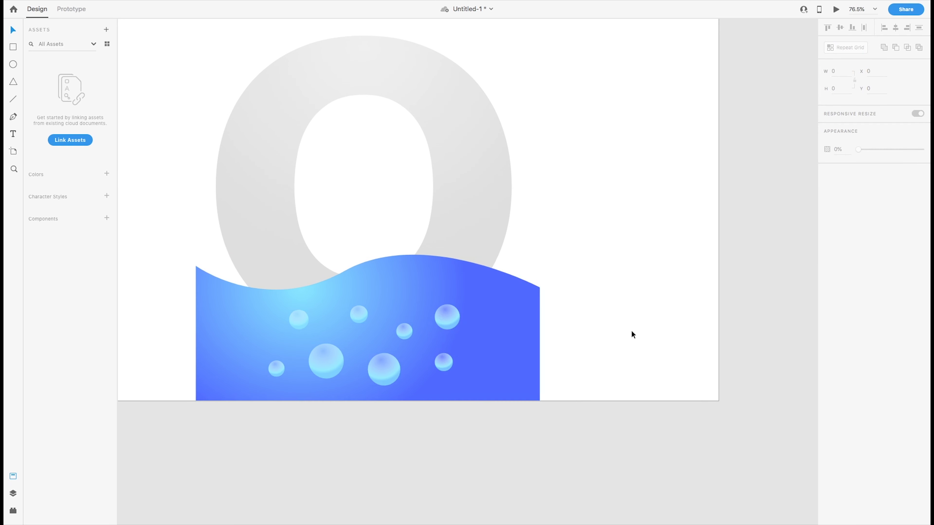
- Duplicate the grey letter O in place so that the copy sits above the wave group
click(469, 161)
scroll(469, 162, down, 1)
right_click(469, 157)
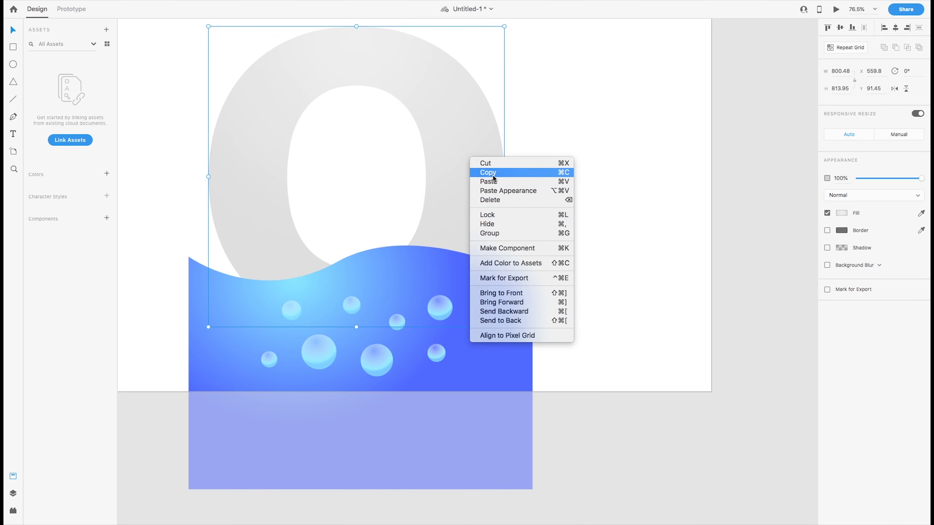
click(489, 173)
right_click(474, 173)
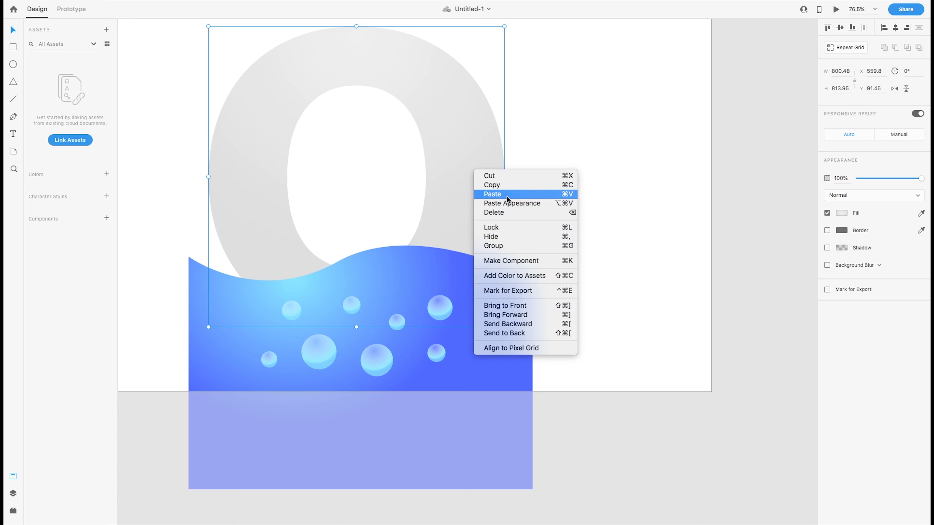
click(474, 194)
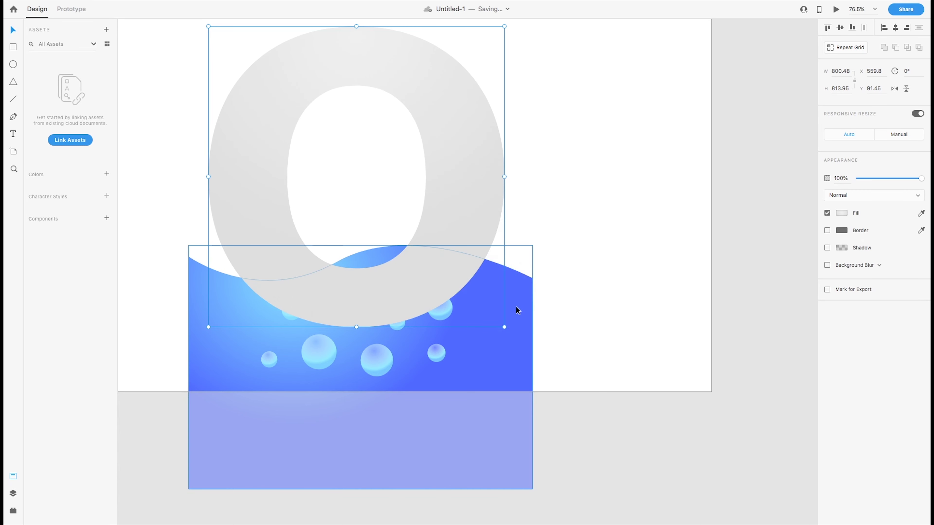
- Mask the wave group with the copied letter O using Mask with Shape
click(99, 6)
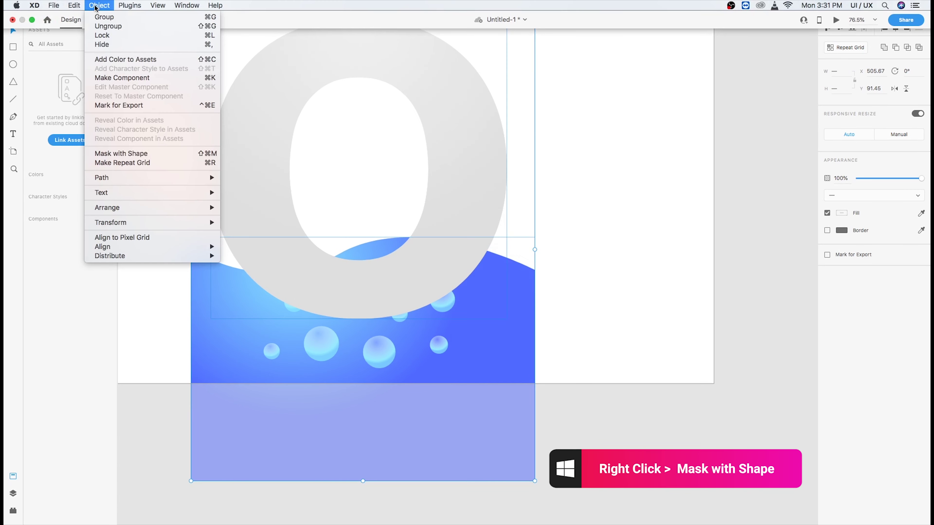
click(117, 157)
click(593, 300)
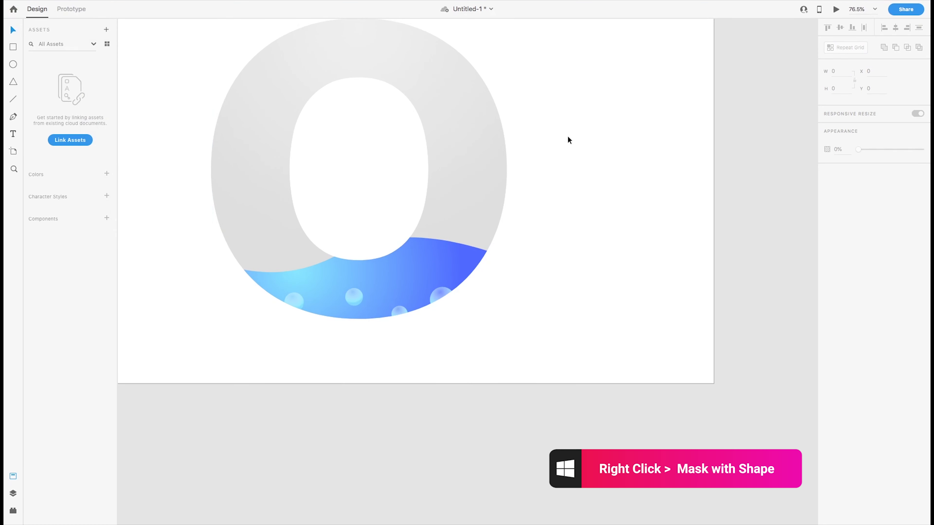
- Move the wave group inside the mask straight down below the letter O, to Y 920.72
double_click(423, 274)
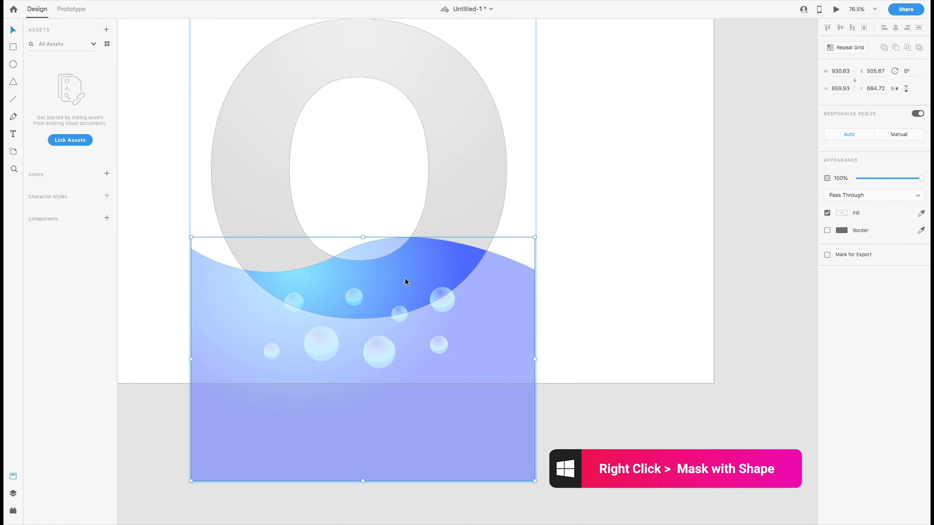
drag(406, 275, 398, 362)
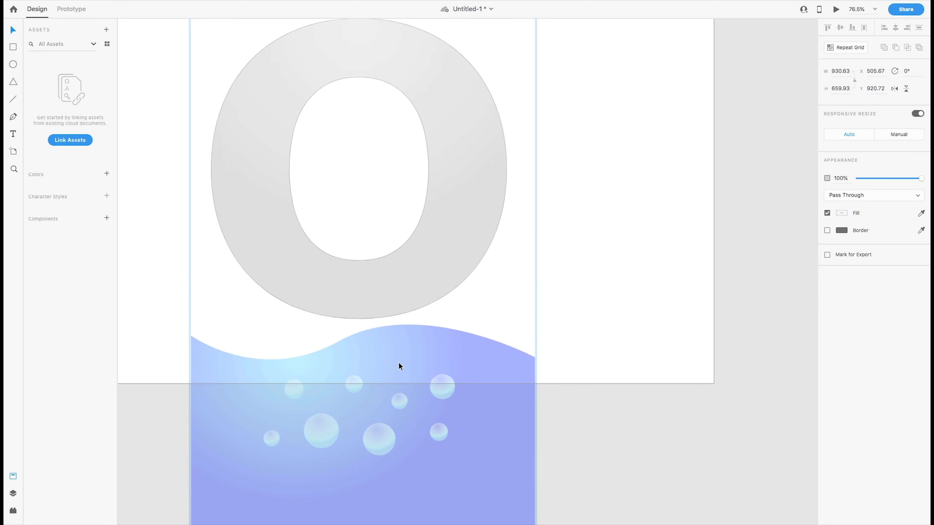
click(558, 264)
scroll(585, 266, right, 5)
scroll(585, 265, up, 3)
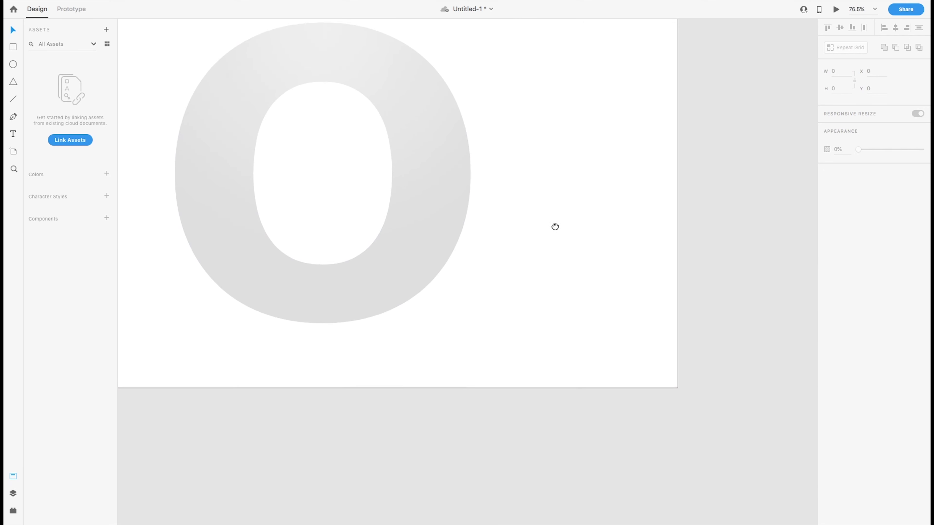
- Draw a borderless vertical bar 47 by 793 beside the letter O and round its corners to radius 24
click(14, 50)
mouse_move(491, 79)
mouse_down()
mouse_move(546, 375)
mouse_move(508, 373)
mouse_up()
drag(507, 144, 534, 143)
drag(524, 87, 524, 97)
click(827, 248)
- Fill the vertical bar with a linear gradient using light grey #EAEAEA for both stops
click(841, 230)
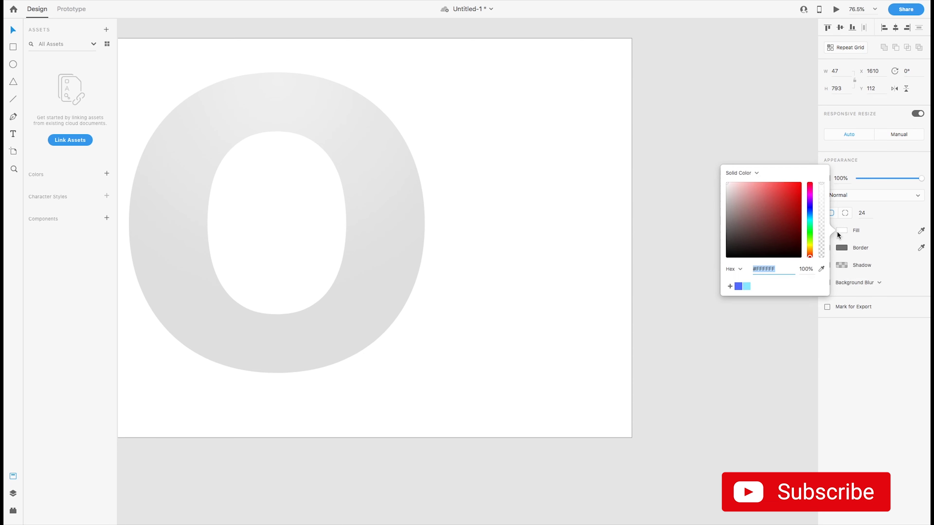
click(744, 167)
click(736, 184)
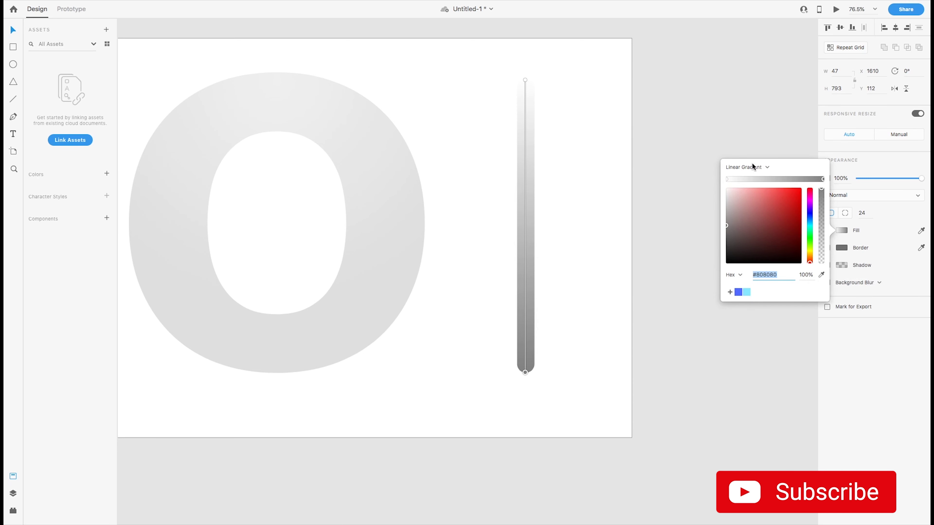
click(726, 179)
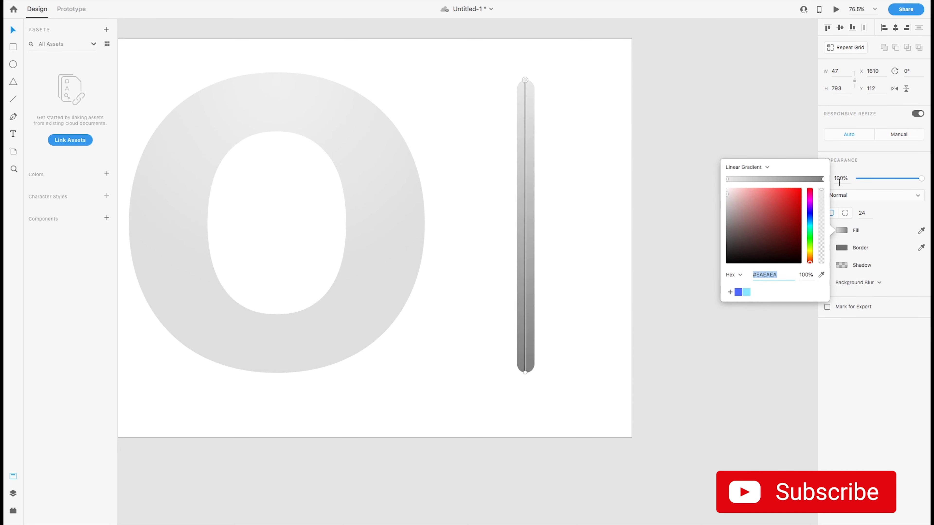
click(822, 179)
drag(817, 185, 708, 198)
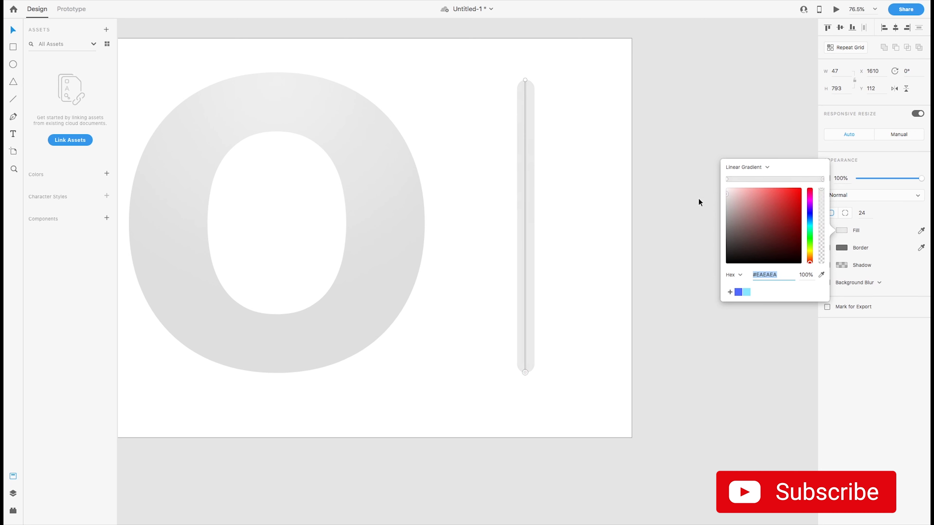
click(598, 203)
- Draw a 68 by 68 circle and centre it over the lower end of the vertical bar
click(12, 64)
drag(505, 353, 530, 377)
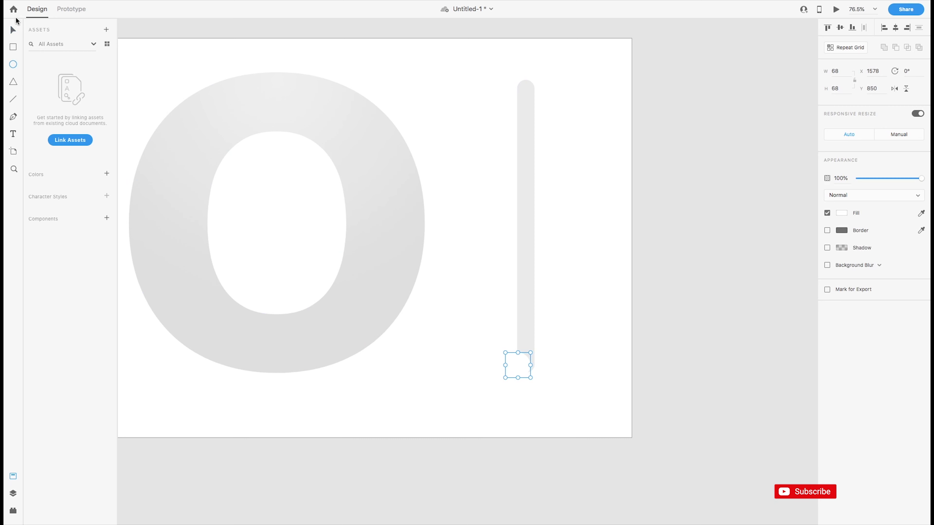
click(13, 30)
drag(516, 369, 525, 371)
- Fill the circle with a radial gradient from saved light blue to saved dark blue, shifting its centre to the circle's upper left
click(842, 213)
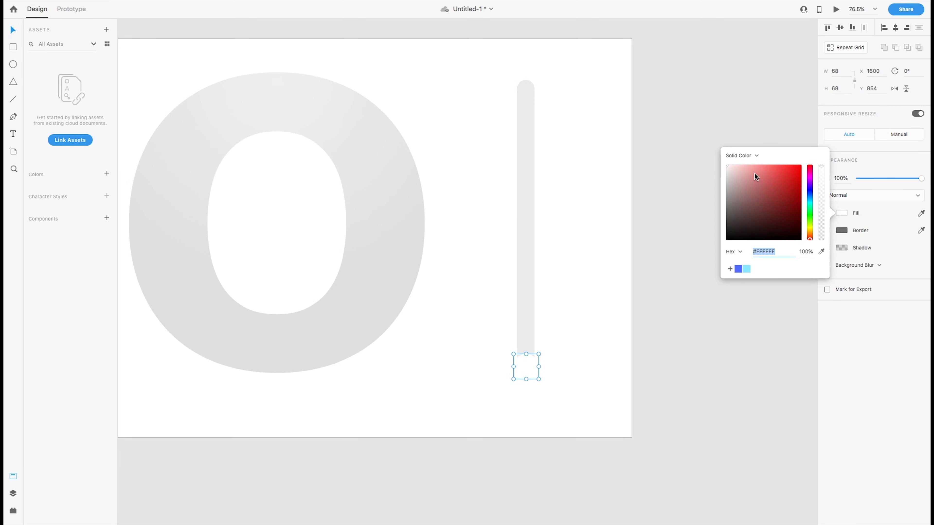
click(742, 170)
click(746, 275)
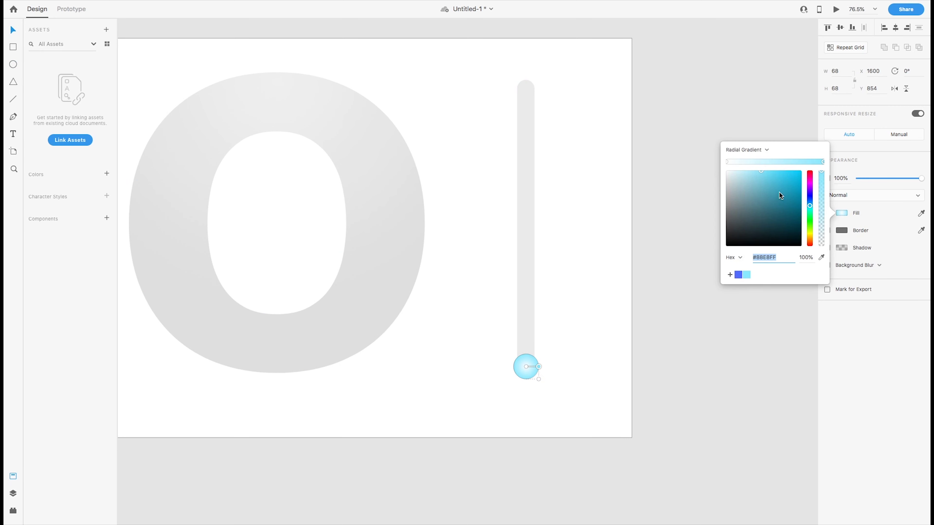
click(738, 275)
click(727, 162)
click(746, 275)
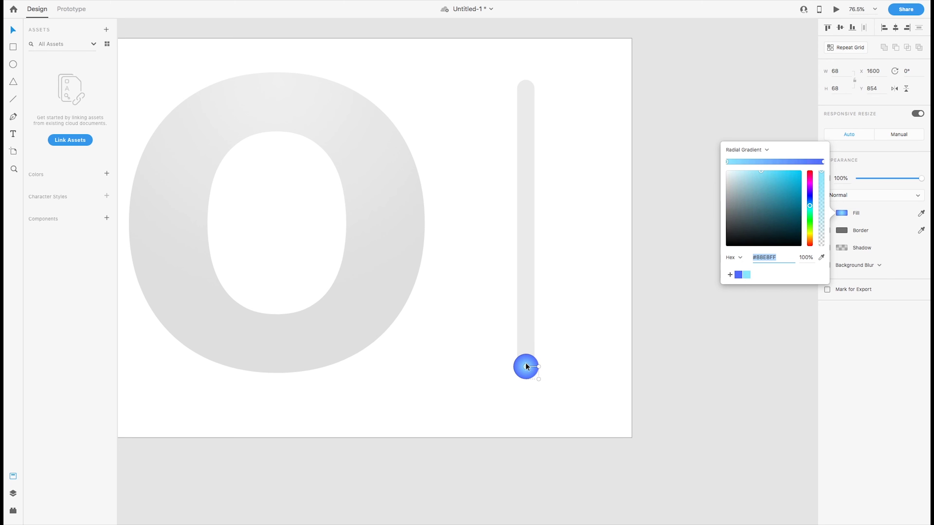
drag(526, 367, 522, 358)
click(573, 367)
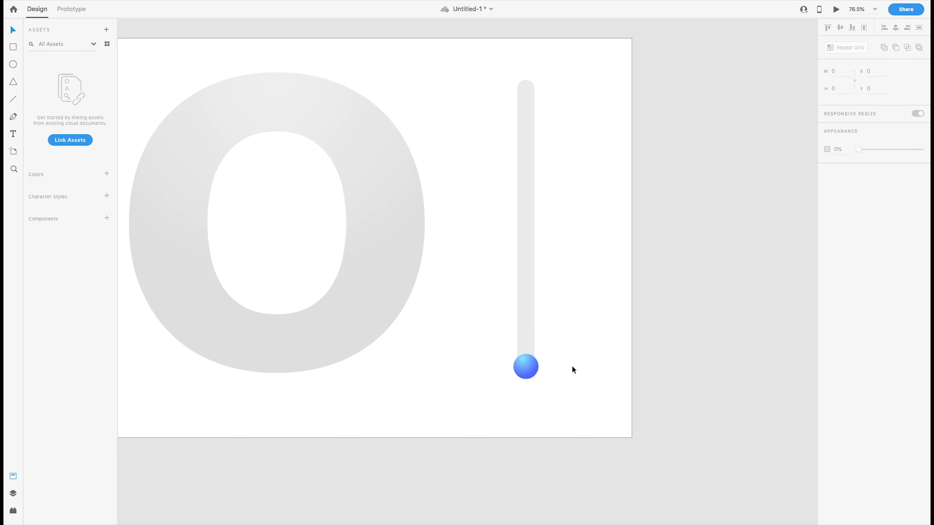
- Narrow the grey vertical bar to a width of 35, keeping it centred on the circle
click(533, 373)
click(530, 251)
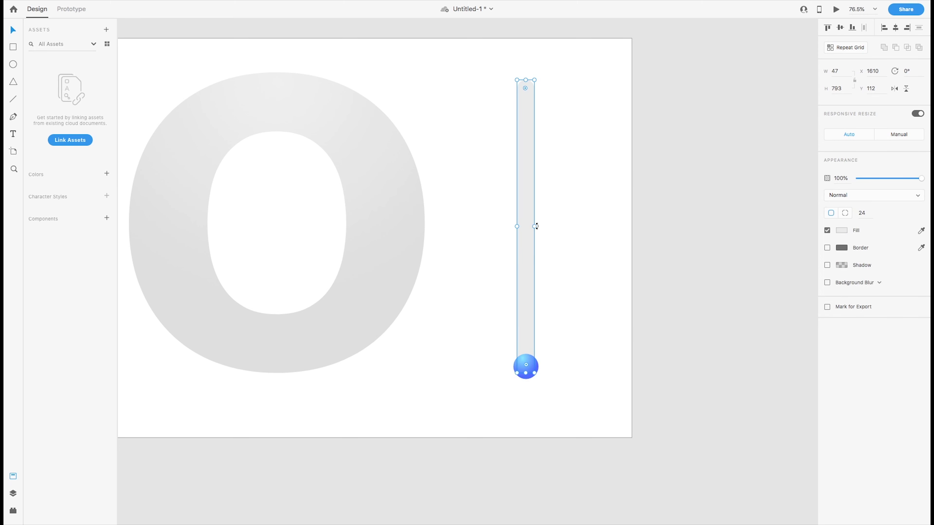
drag(533, 227, 531, 230)
click(545, 238)
- Duplicate the grey vertical bar in place
click(523, 299)
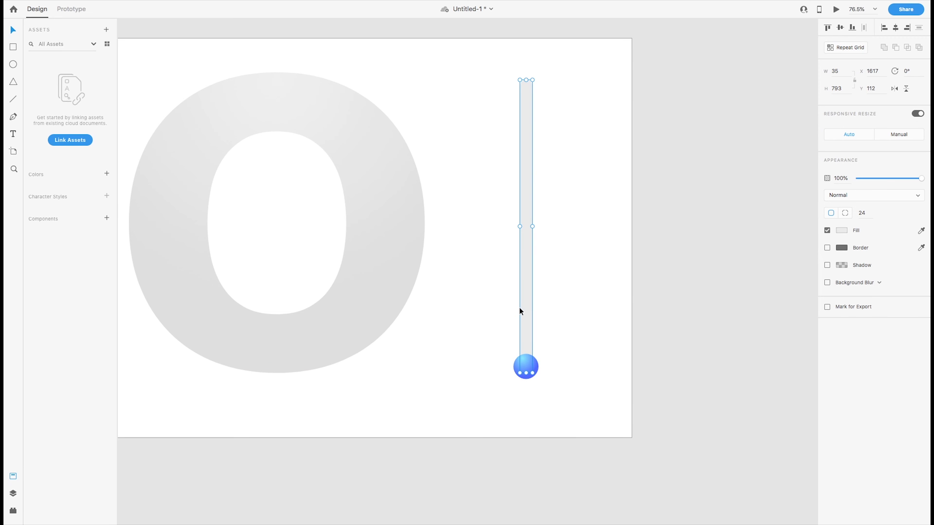
scroll(520, 307, right, 1)
right_click(517, 305)
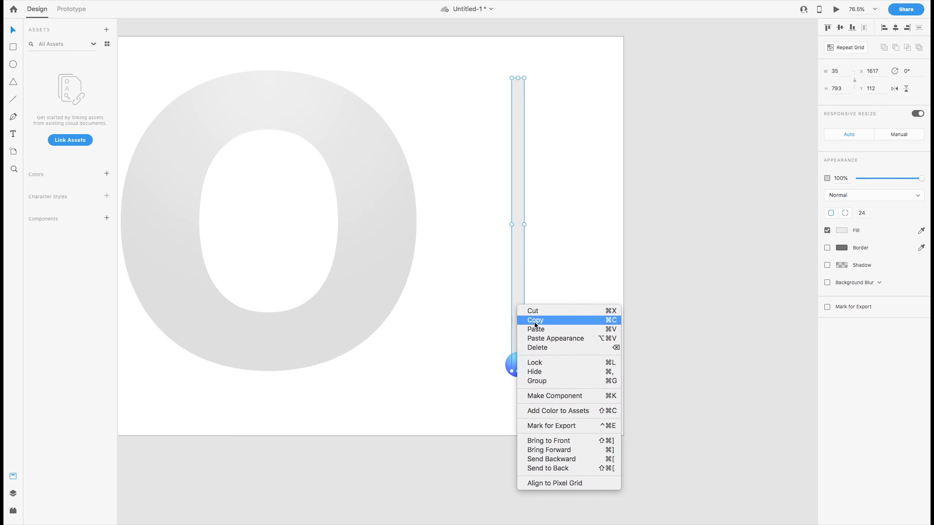
click(551, 322)
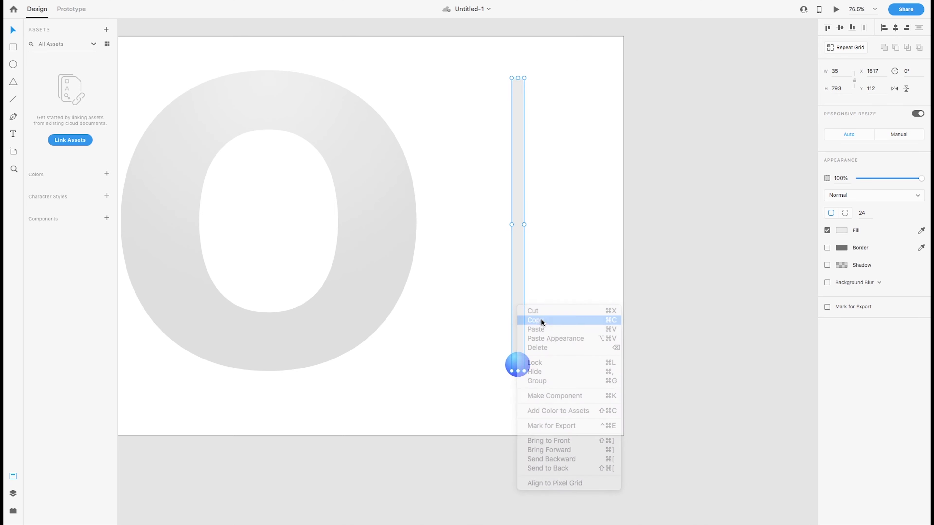
right_click(521, 311)
click(539, 333)
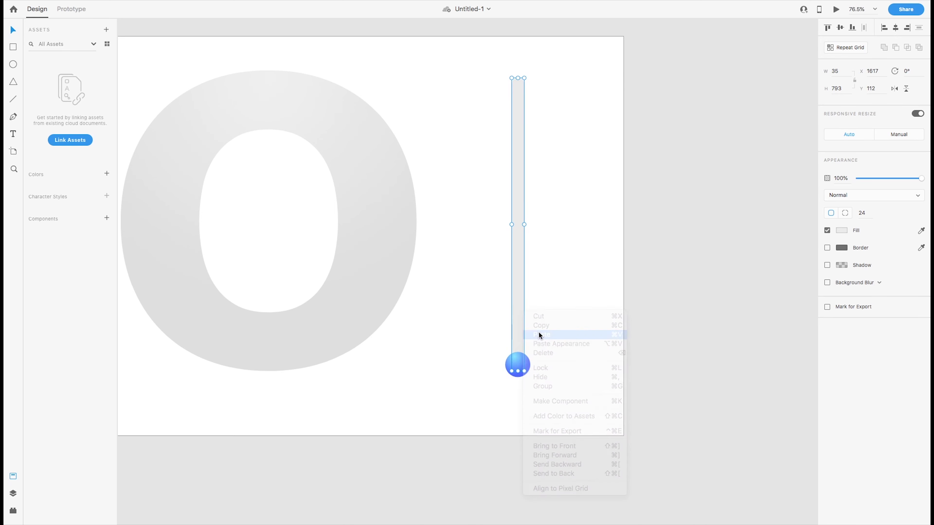
- Recolour the copied bar's linear gradient with the saved light blue at its upper end and dark blue at its lower end
click(843, 231)
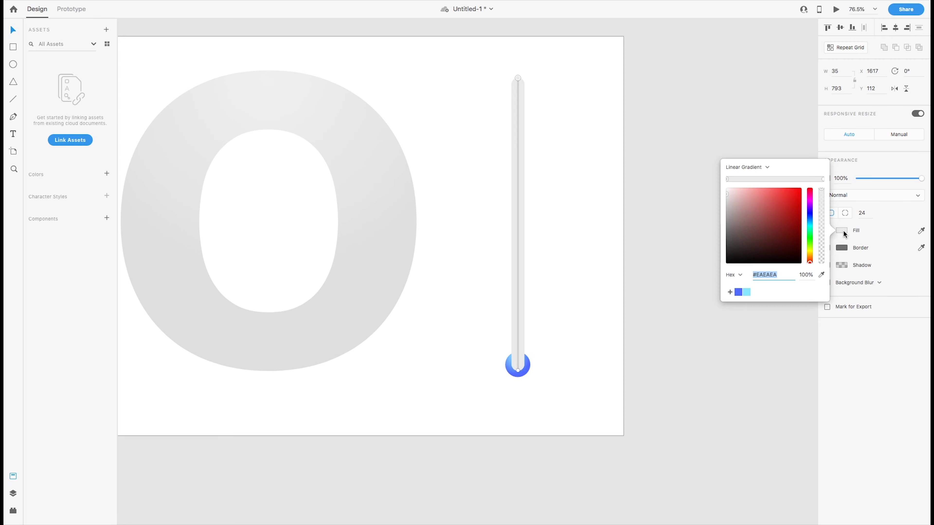
click(738, 292)
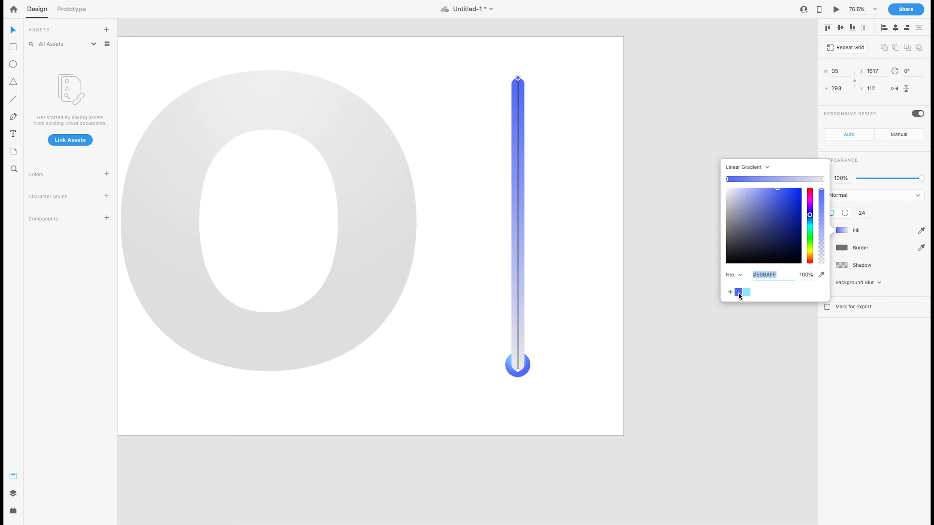
click(746, 292)
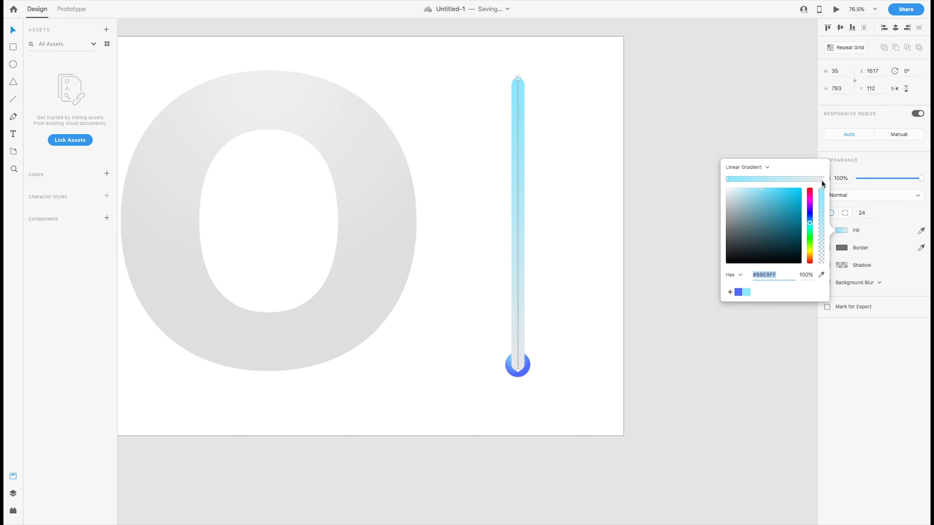
click(823, 179)
click(738, 293)
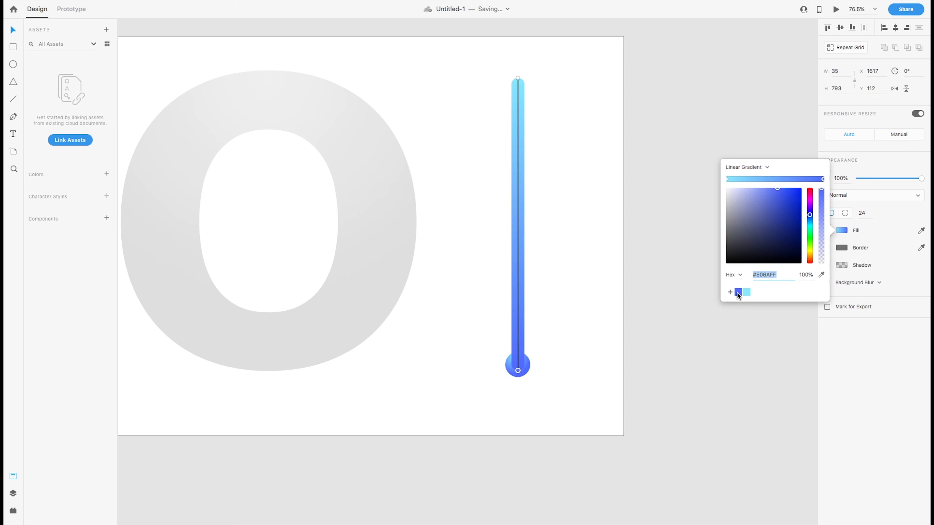
click(586, 270)
- Shorten the blue bar from its upper end down to the circle at the base of the grey bar
click(522, 143)
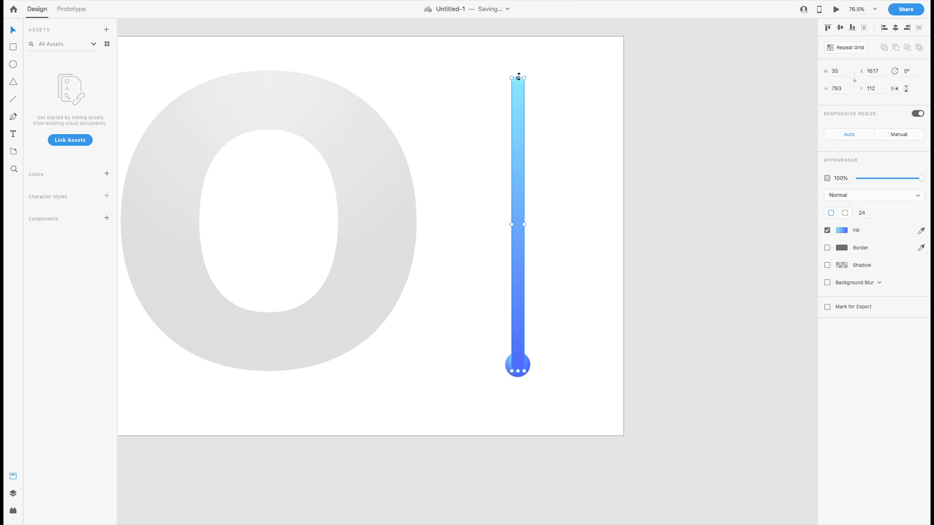
drag(519, 77, 526, 359)
click(552, 355)
- Bring the blue gradient circle to the front, above the blue bar
click(530, 362)
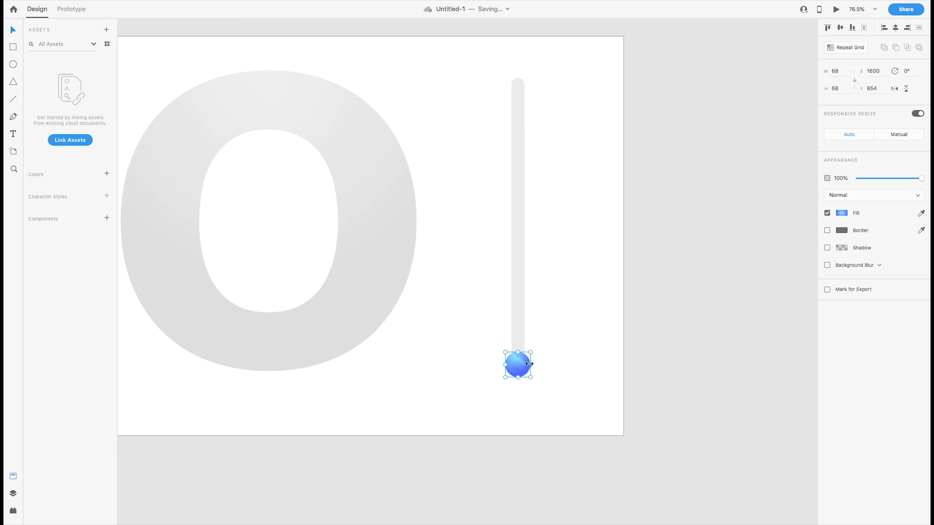
right_click(530, 367)
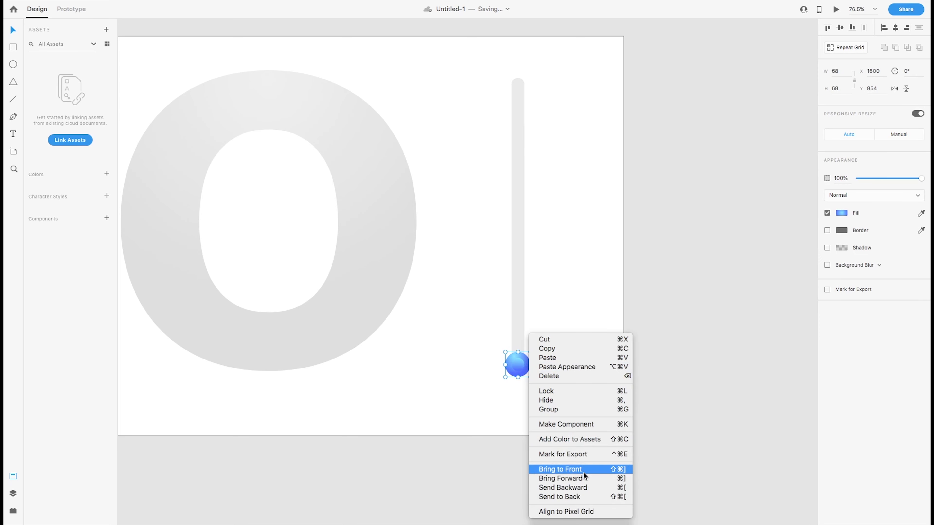
click(583, 472)
click(583, 432)
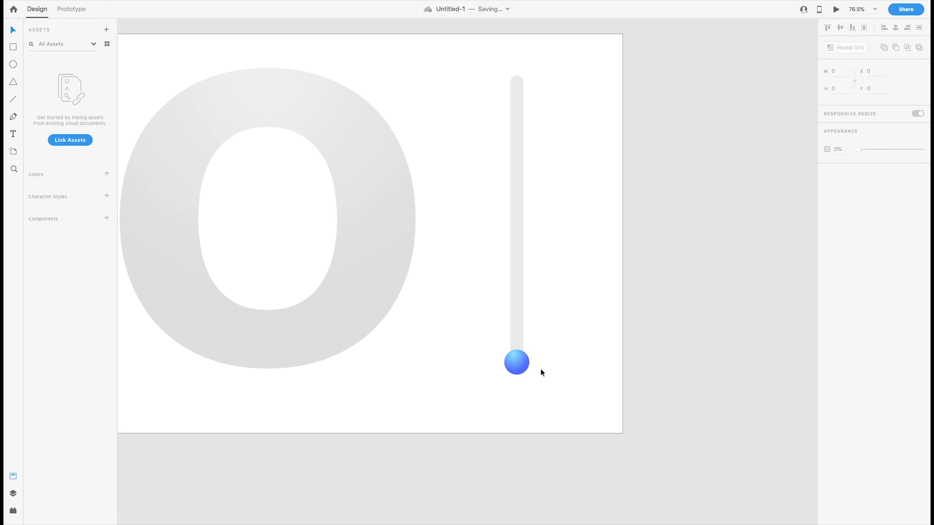
- Duplicate the Screen 1 artboard and place the copy beside the original
scroll(538, 371, down, 2)
scroll(539, 371, down, 2)
drag(569, 244, 475, 211)
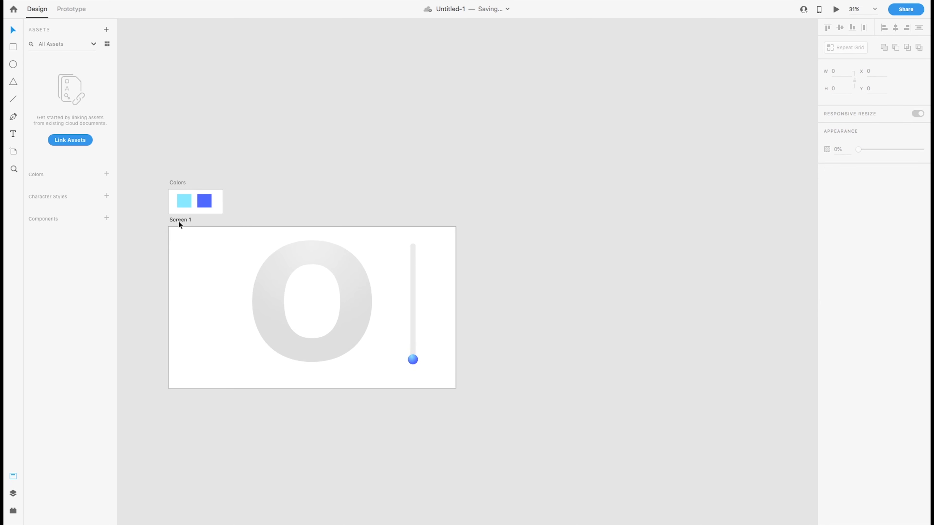
drag(178, 220, 486, 219)
drag(577, 184, 466, 178)
- On the copied artboard, stretch the wave path inside Mask Group 1 upward past the O's upper edge, to a height of about 1536
click(535, 348)
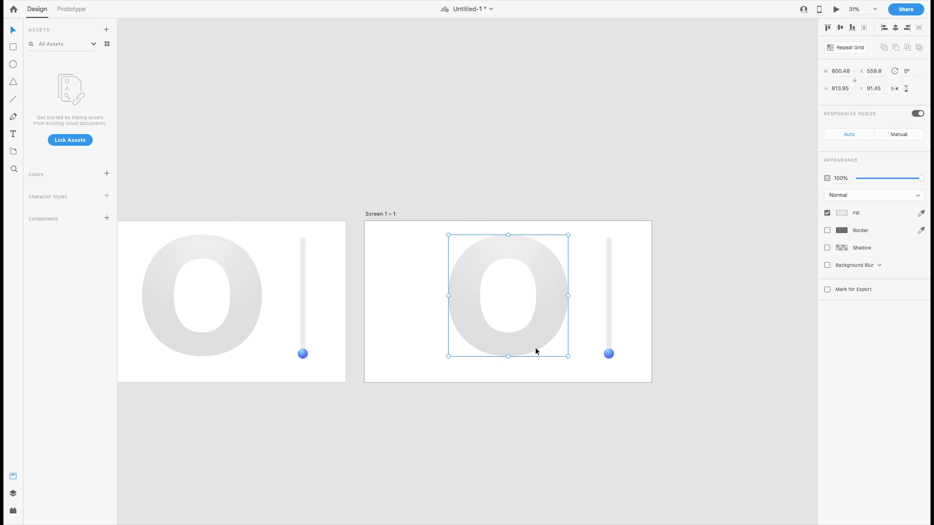
double_click(521, 353)
click(435, 366)
click(13, 494)
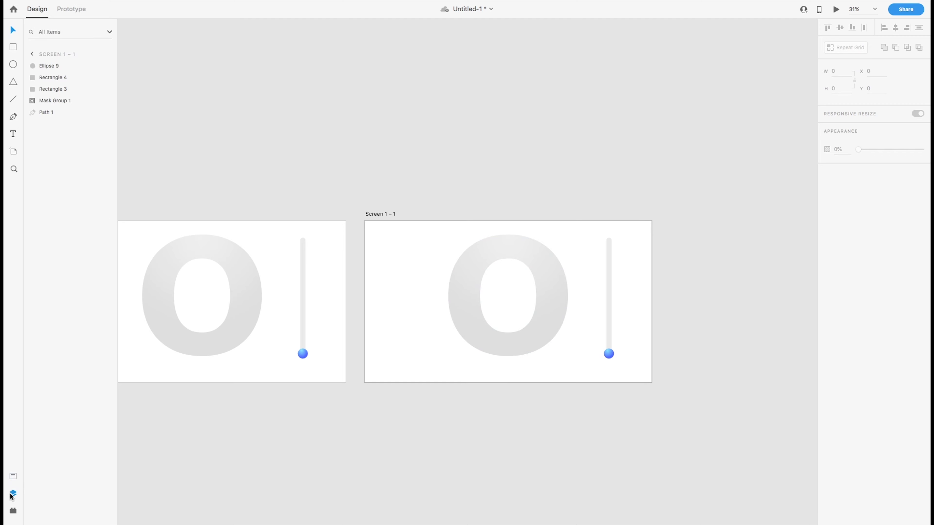
click(49, 101)
click(36, 101)
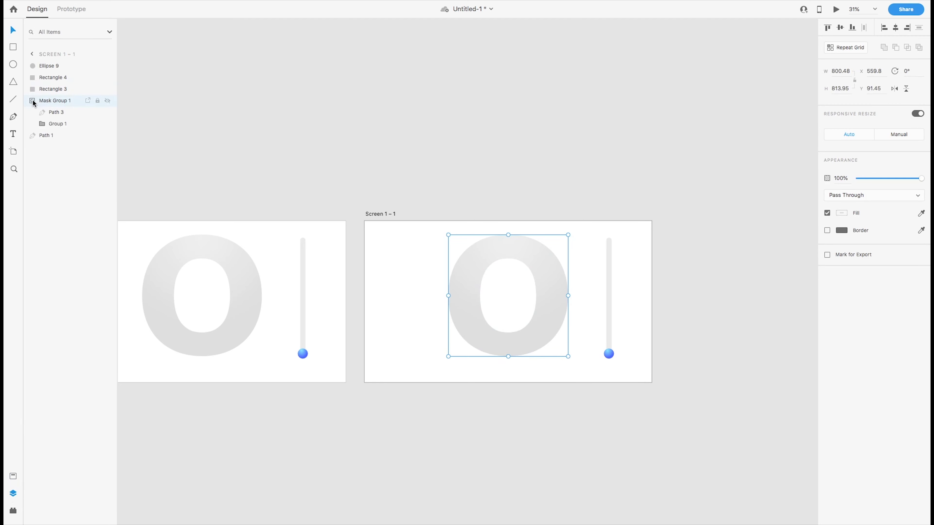
click(45, 123)
click(46, 123)
click(46, 124)
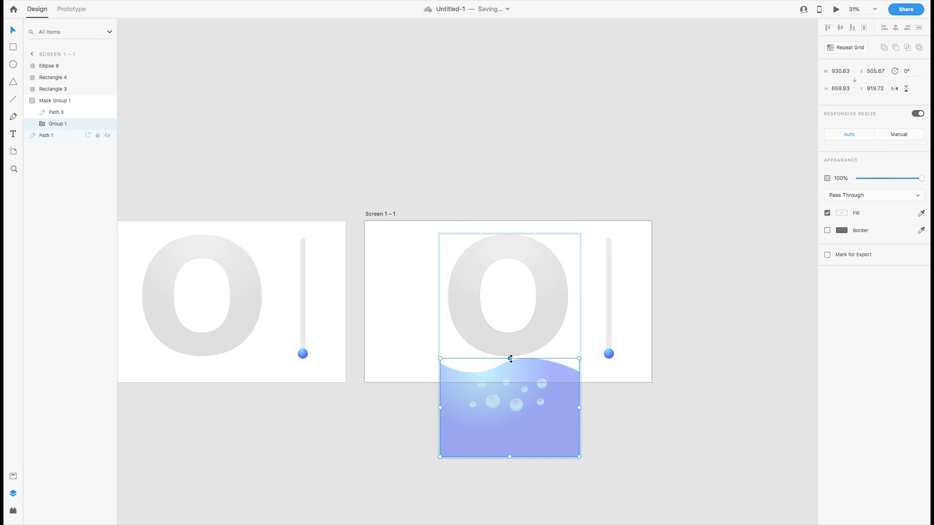
drag(510, 358, 503, 331)
scroll(529, 334, up, 5)
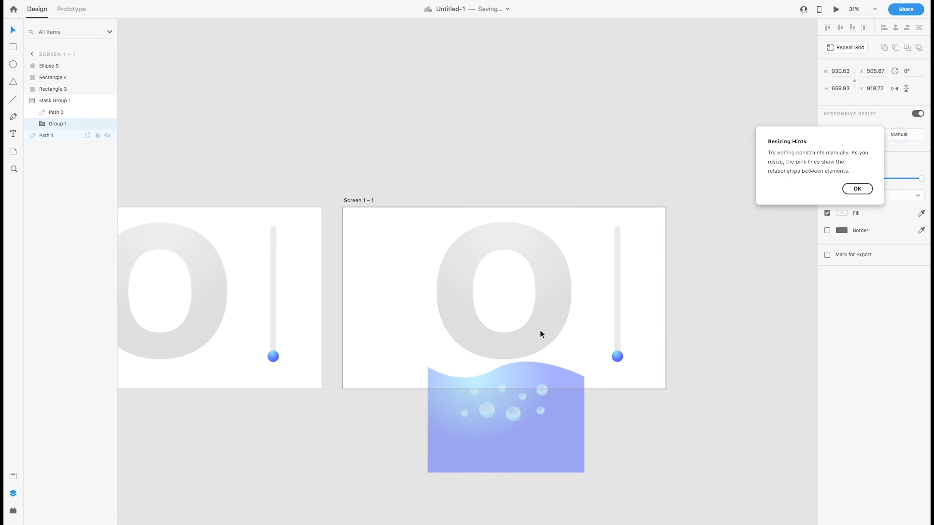
double_click(528, 368)
drag(493, 374, 522, 173)
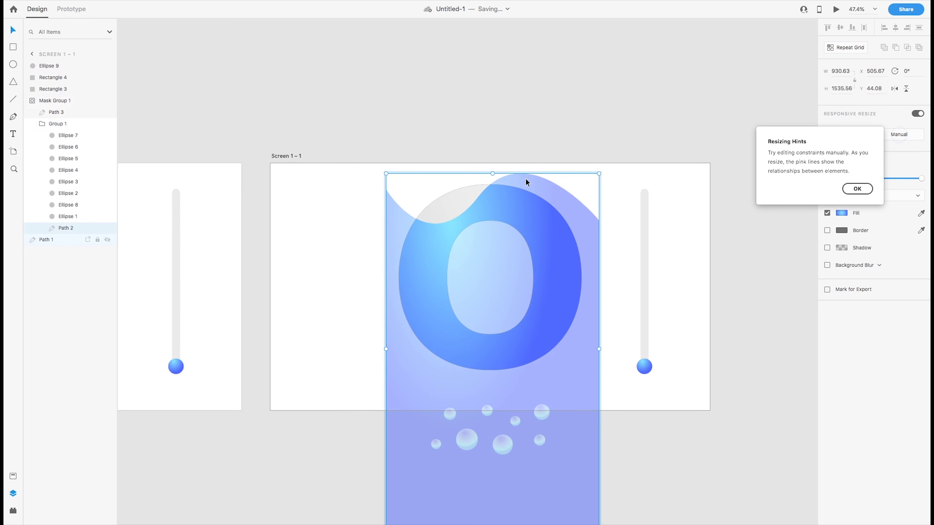
- Reshape the wave path at its middle anchor point so the crest lies over the left half of the O and the trough over the right
double_click(508, 189)
click(478, 196)
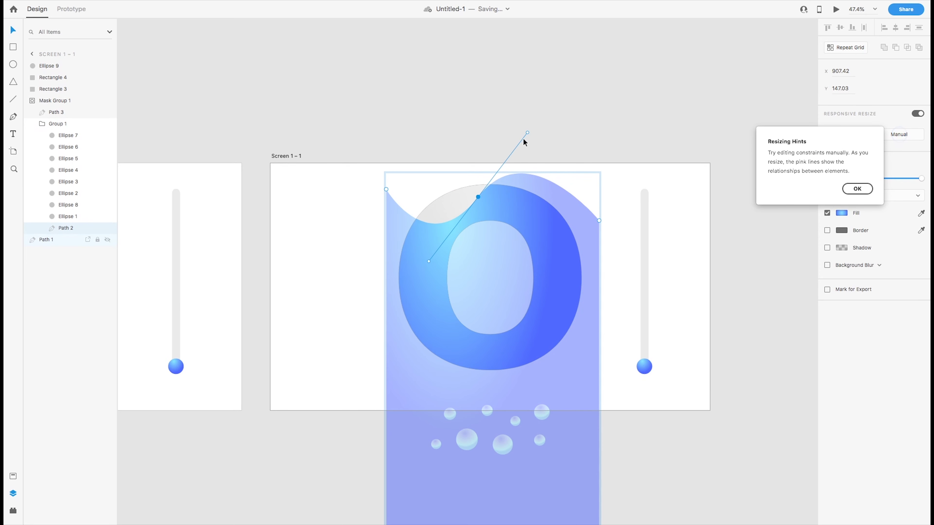
drag(527, 132, 525, 227)
drag(477, 196, 504, 202)
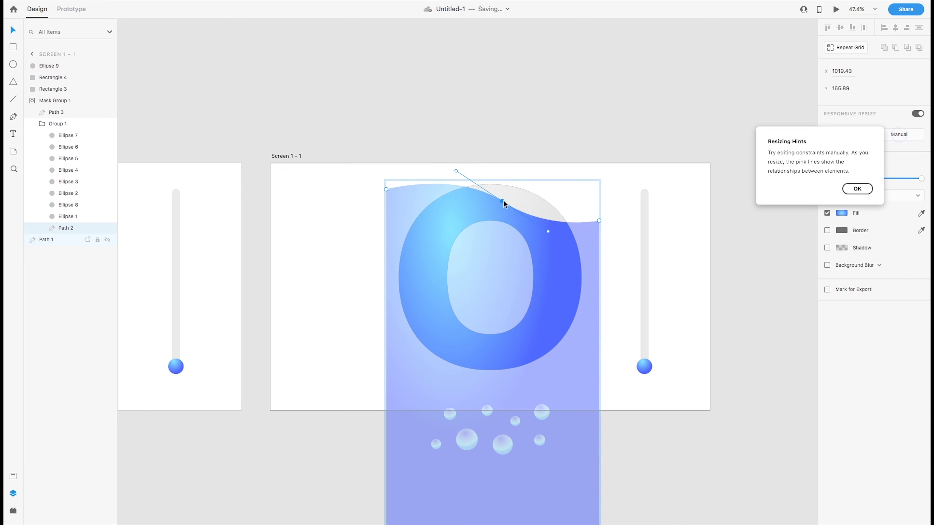
- Raise the wave path's two end anchors and its middle anchor until the wave clears the upper edge of the O
drag(599, 220, 600, 183)
drag(503, 202, 496, 177)
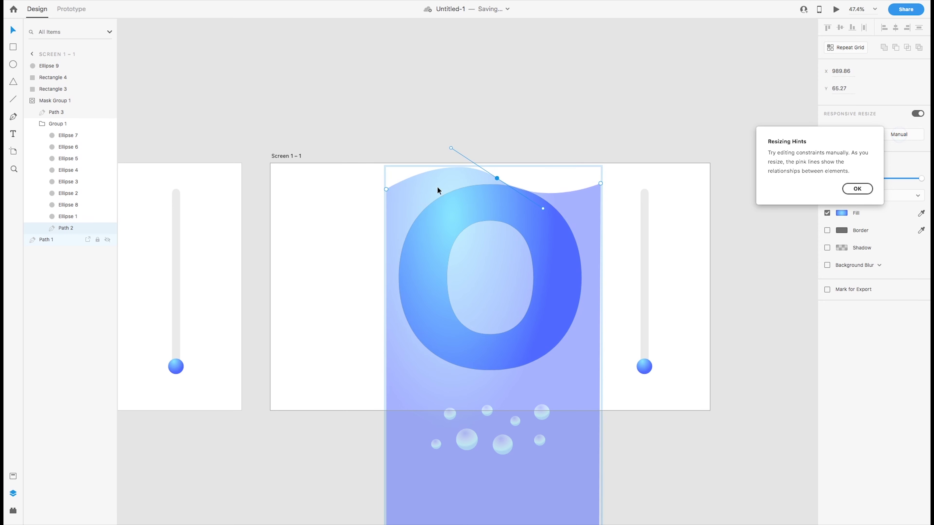
drag(386, 189, 385, 178)
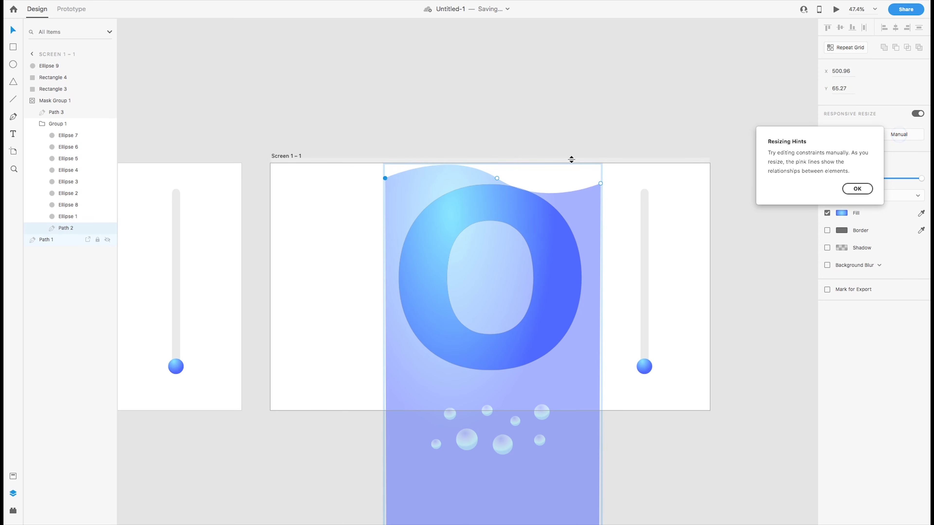
drag(600, 184, 600, 172)
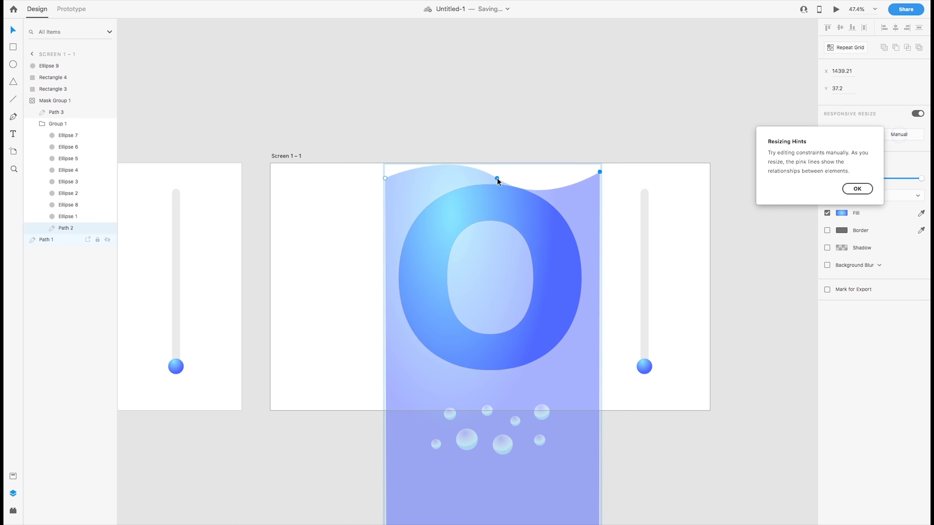
drag(497, 178, 499, 174)
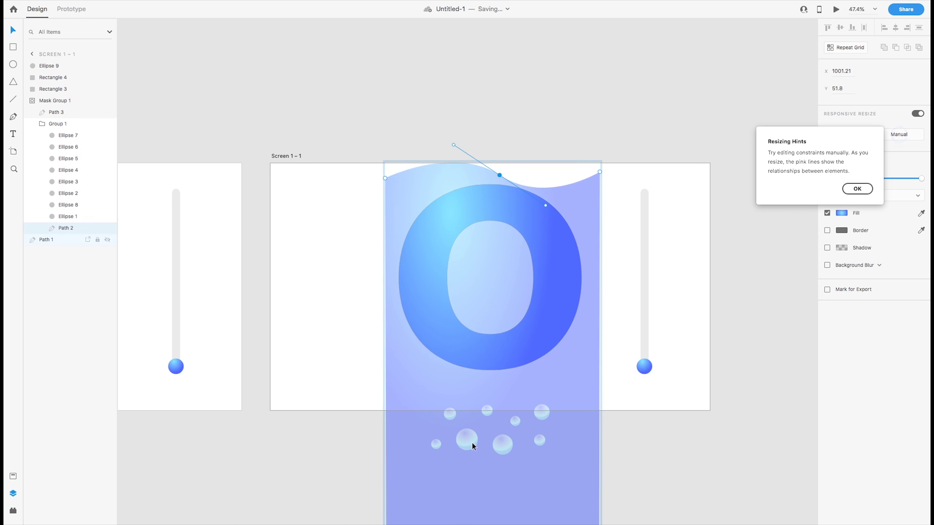
- Move all eight bubbles together from below the O up to its upper edge
double_click(375, 289)
double_click(467, 339)
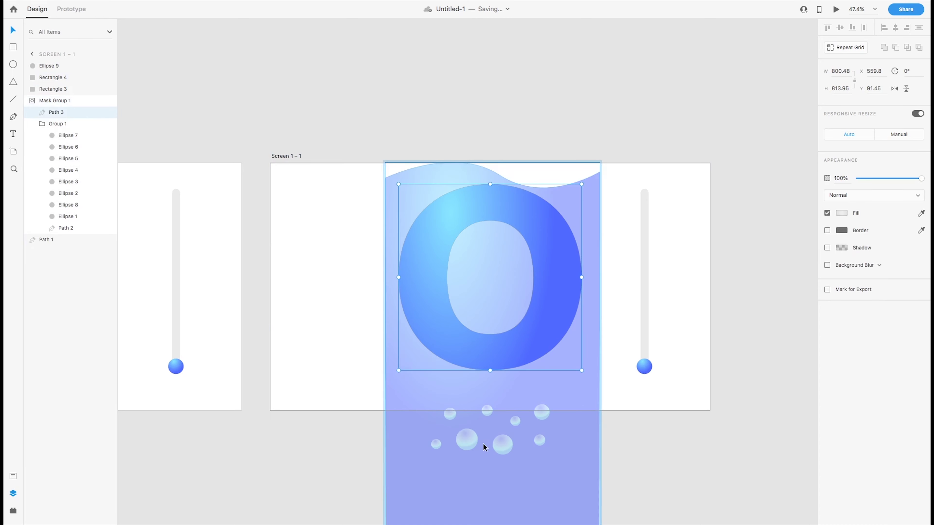
click(472, 443)
shift+click(502, 444)
shift+click(515, 420)
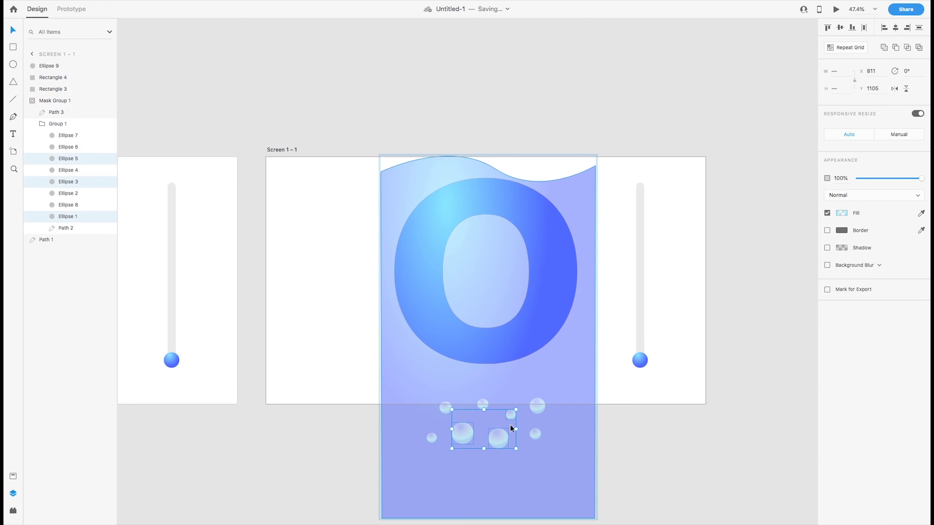
shift+click(539, 440)
shift+click(538, 406)
shift+click(482, 404)
shift+click(447, 407)
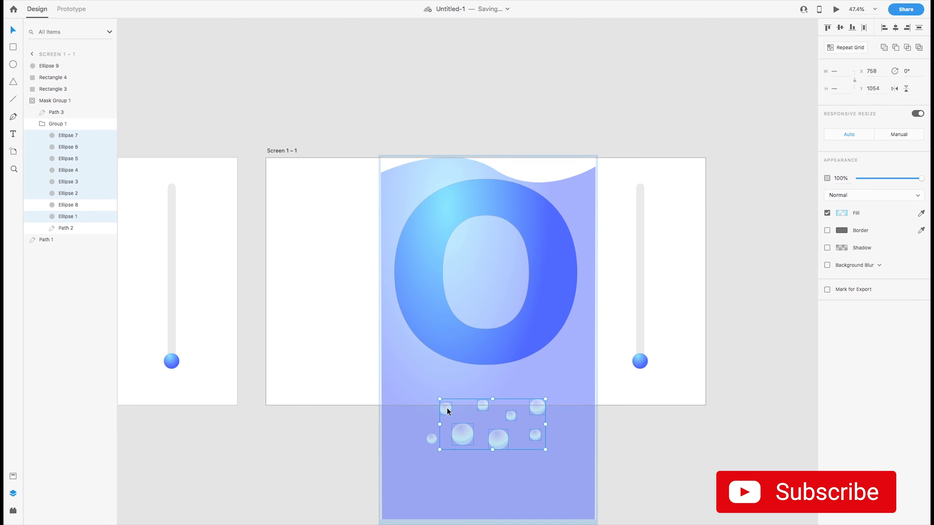
shift+click(432, 439)
drag(463, 432, 461, 177)
- Reduce the opacity of the eight selected bubbles to 7%
drag(876, 180, 862, 179)
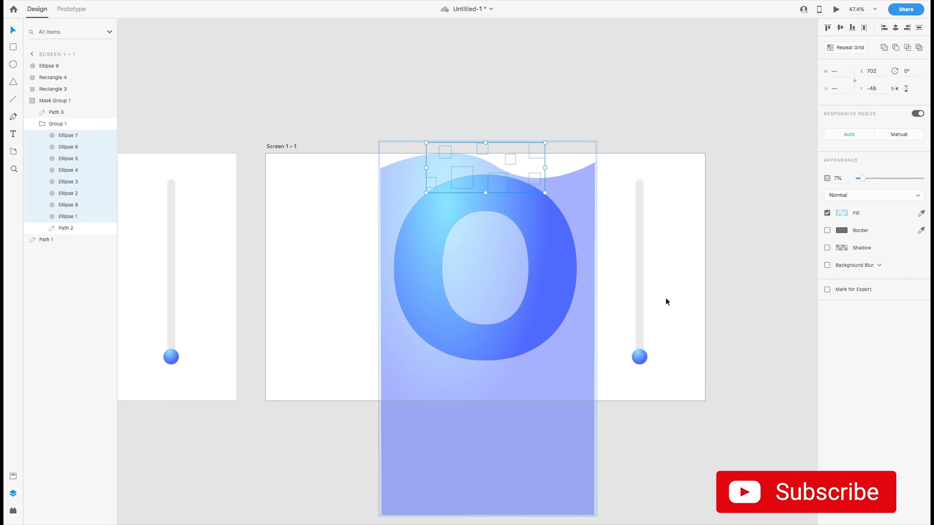
scroll(584, 285, down, 1)
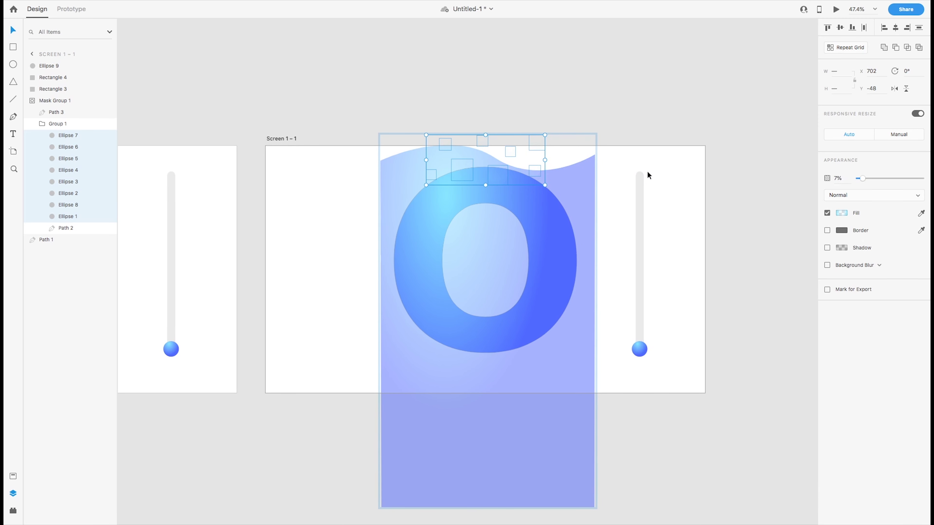
click(642, 415)
scroll(641, 382, down, 1)
scroll(638, 352, up, 1)
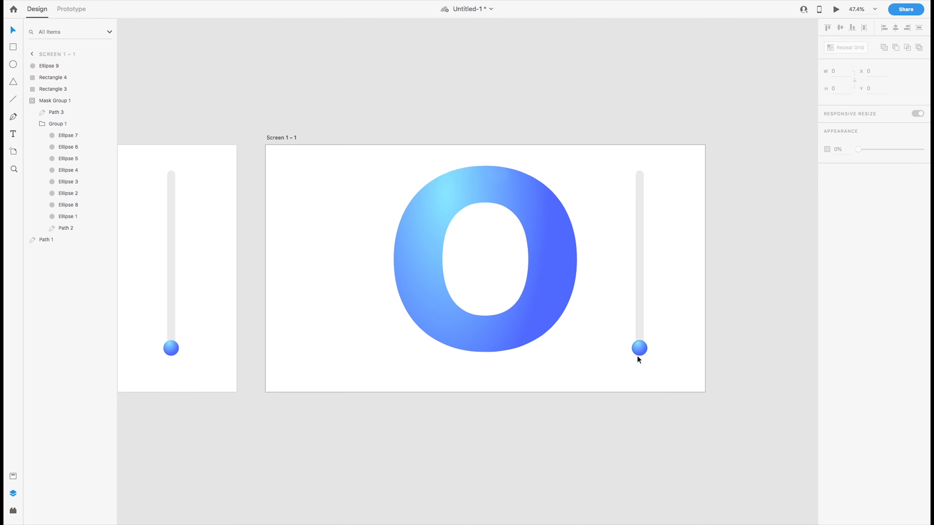
- Stretch the short blue gradient bar hidden behind the knob upward to about 788 high, covering the grey slider bar
scroll(639, 349, up, 5)
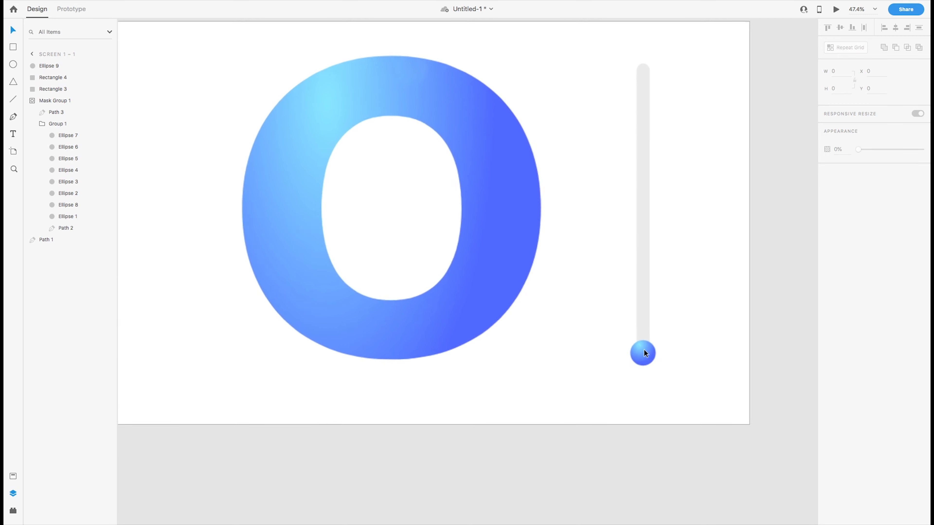
scroll(645, 358, down, 5)
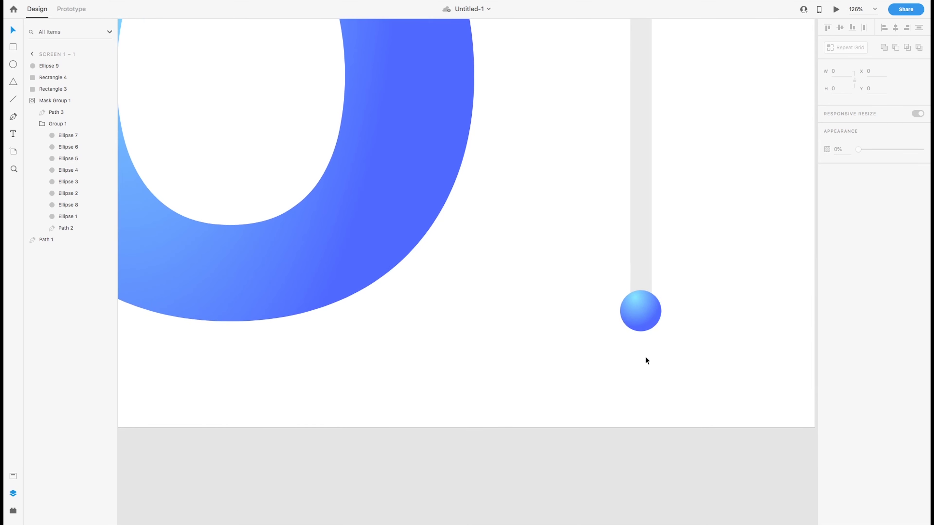
right_click(642, 314)
click(639, 318)
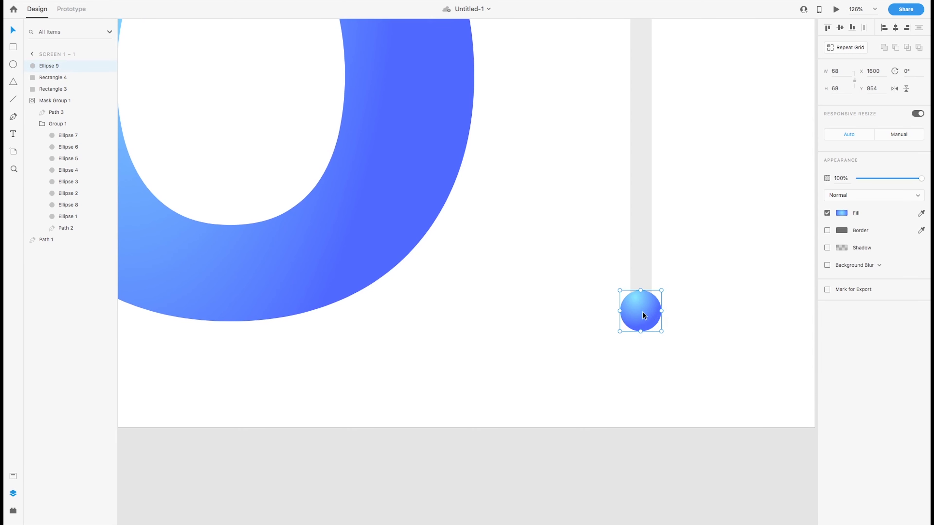
right_click(642, 316)
click(644, 317)
click(643, 314)
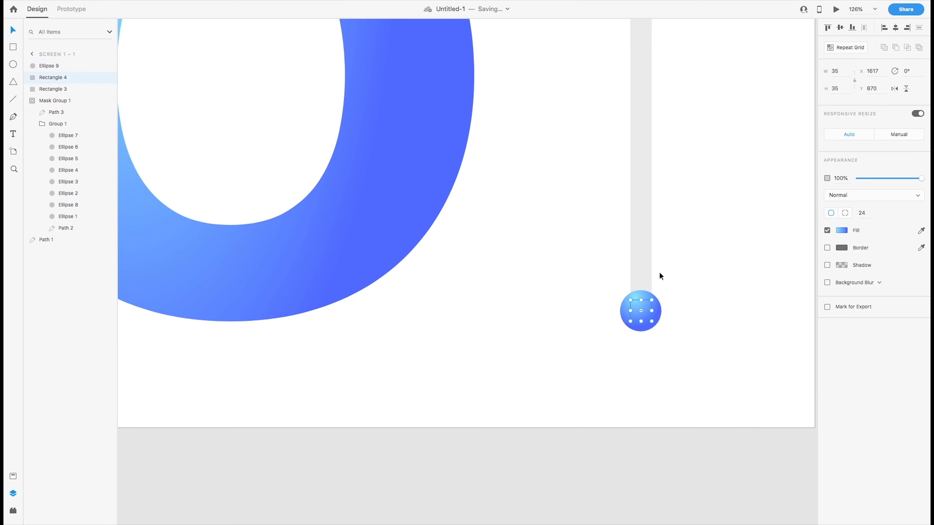
scroll(659, 271, down, 3)
scroll(653, 291, up, 1)
drag(648, 350, 644, 43)
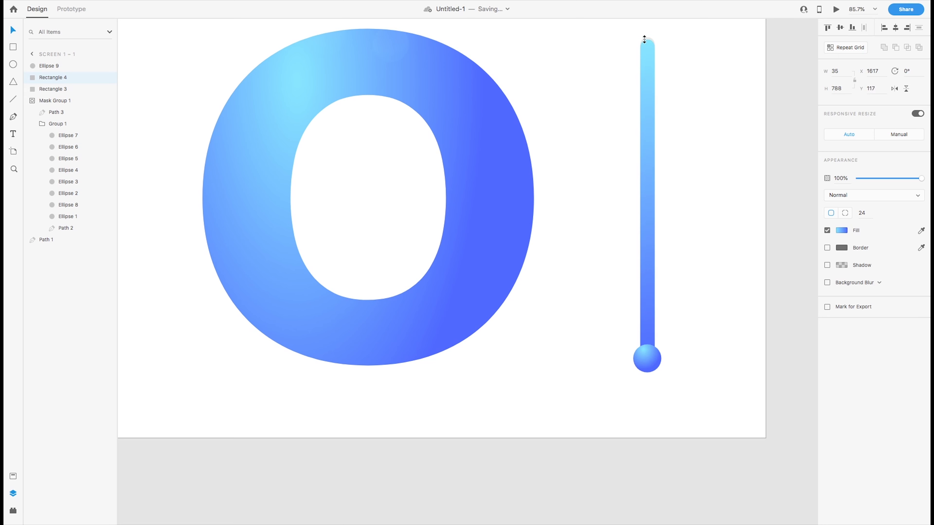
click(740, 292)
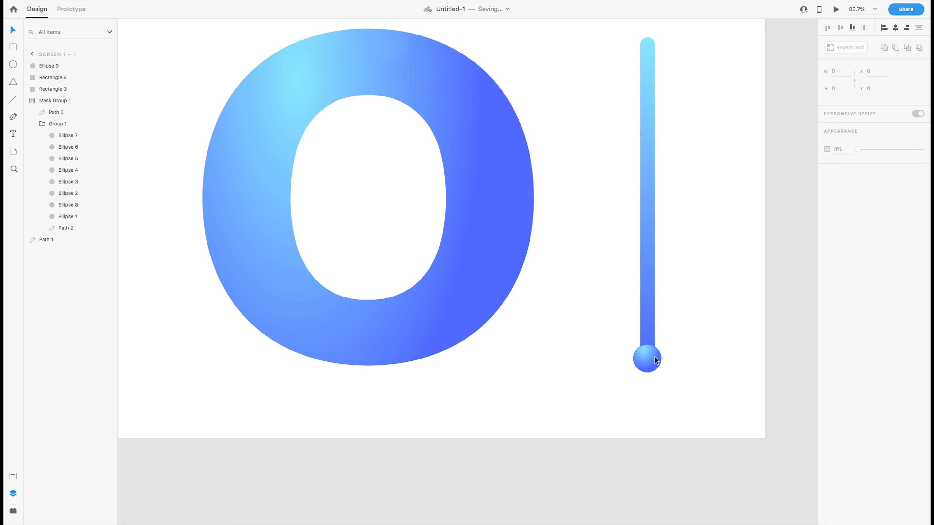
- Move the gradient knob on the copied artboard to the upper end of the blue slider bar
drag(654, 356, 691, 43)
click(705, 190)
scroll(622, 214, down, 10)
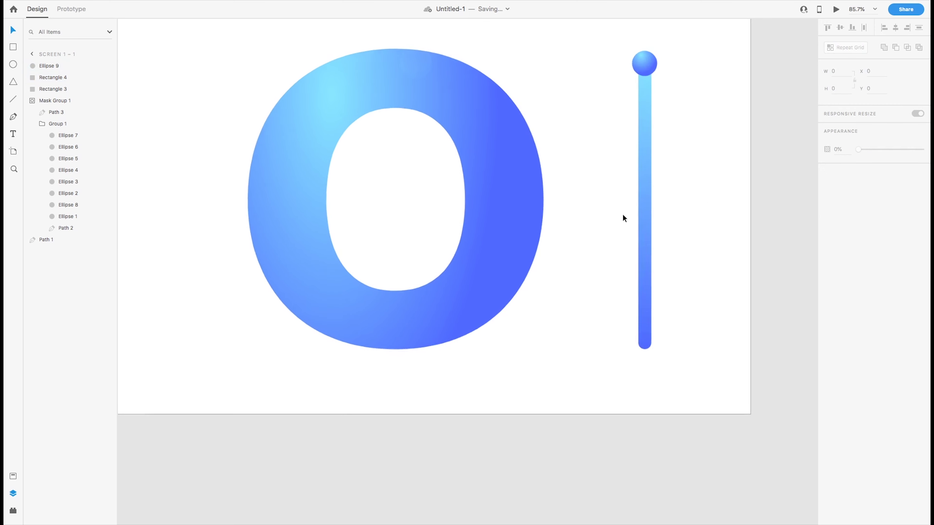
- Draw a circle about 526 wide on Screen 1, move it to the O's left edge and duplicate it with a slight offset
drag(332, 322, 401, 403)
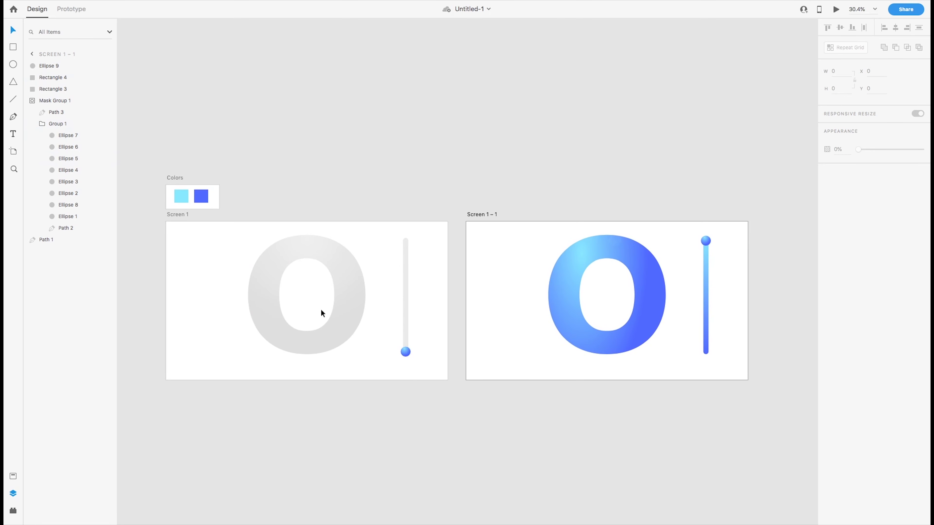
scroll(282, 277, up, 5)
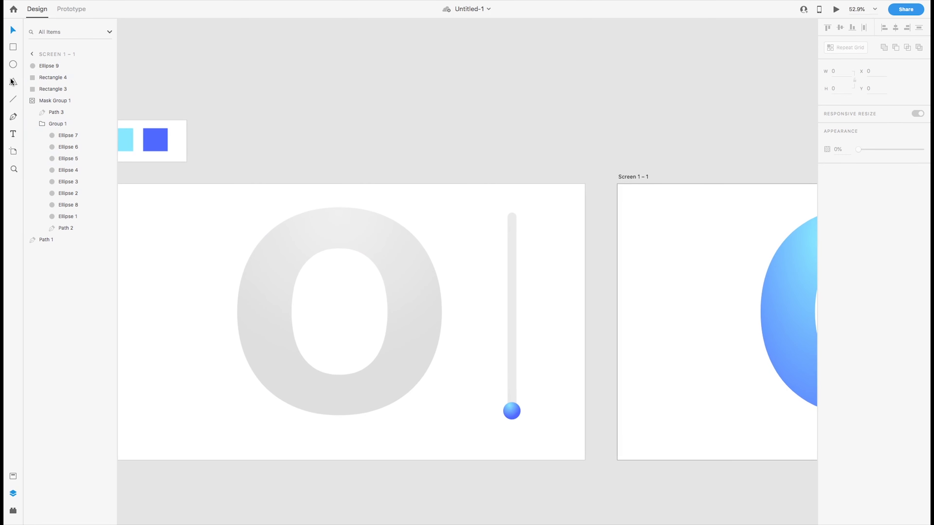
mouse_move(333, 218)
mouse_down()
mouse_move(466, 441)
mouse_move(467, 412)
mouse_up()
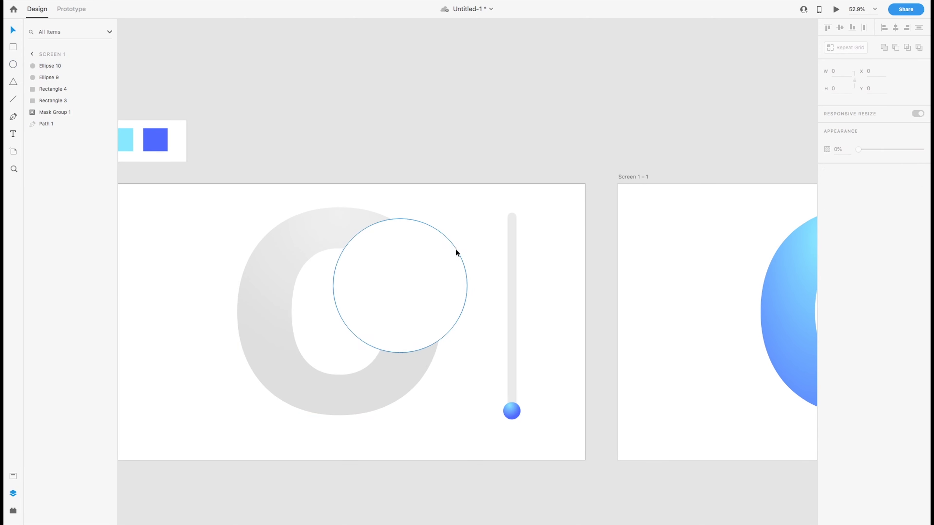
drag(456, 252, 212, 268)
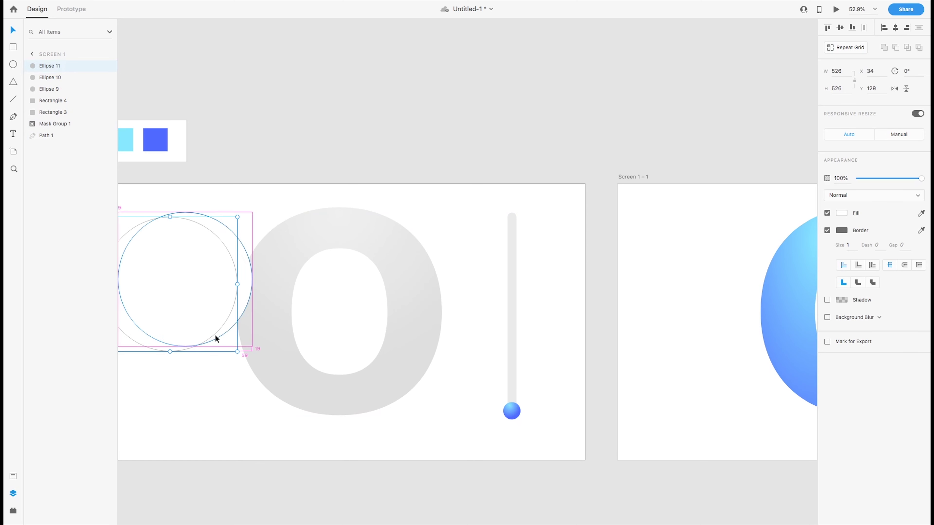
- Enlarge the copied circle and subtract it from the first circle to form a crescent about 156 by 462
drag(237, 351, 196, 317)
shift+click(247, 268)
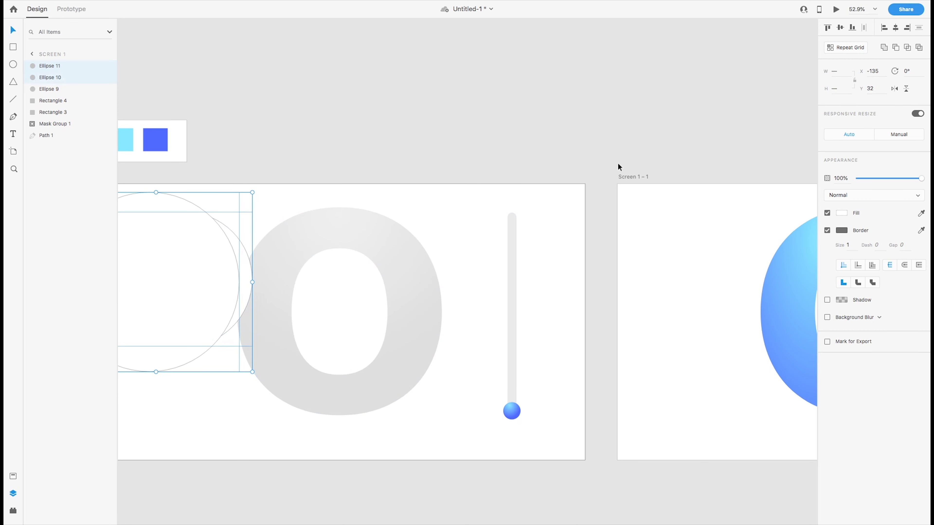
click(896, 48)
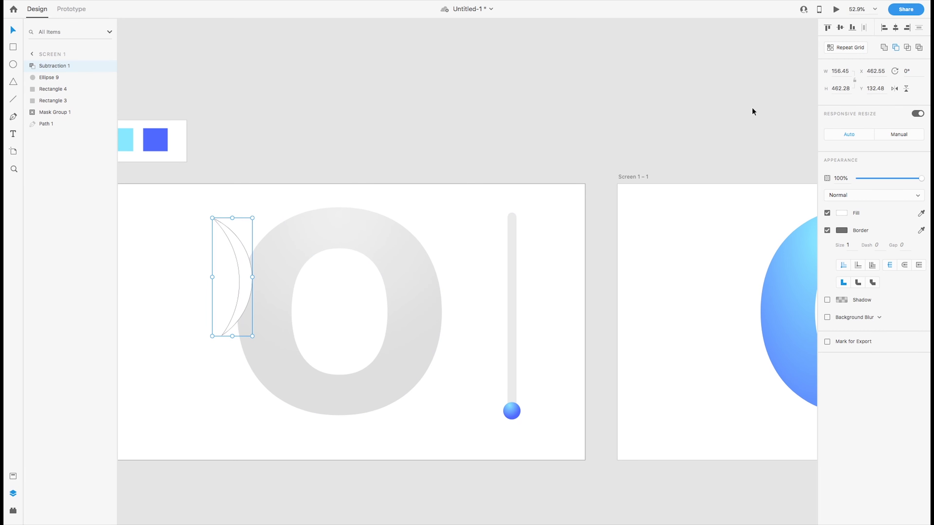
- Move the crescent onto the right side of the grey O and resize it to about 114 by 502
drag(235, 257, 416, 274)
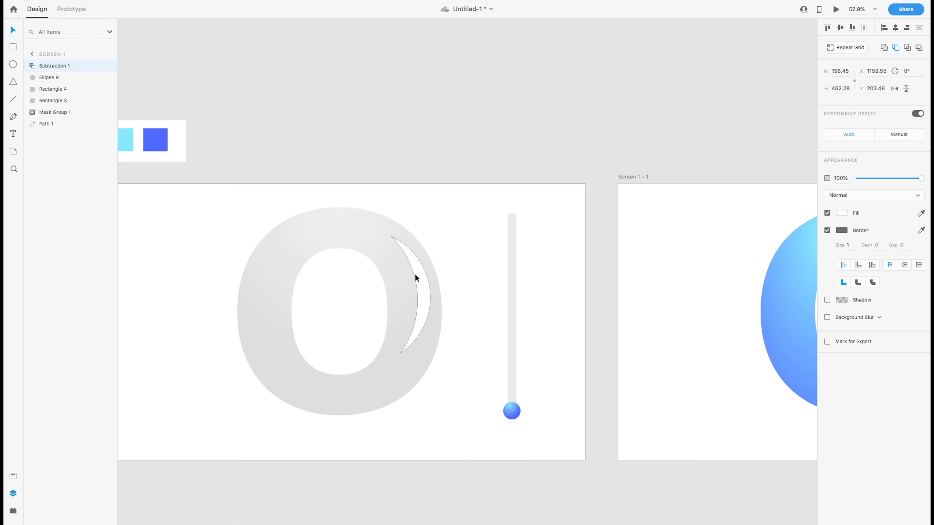
drag(430, 355, 420, 364)
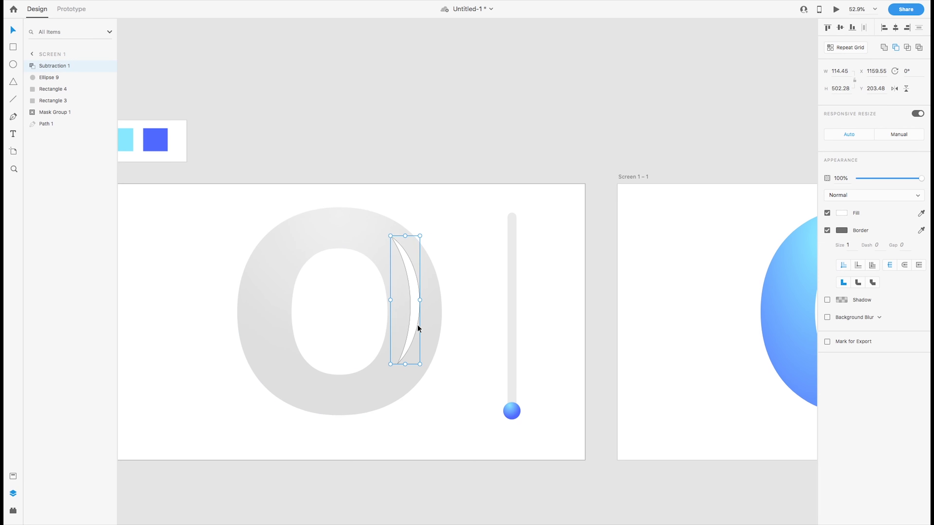
drag(417, 325, 427, 333)
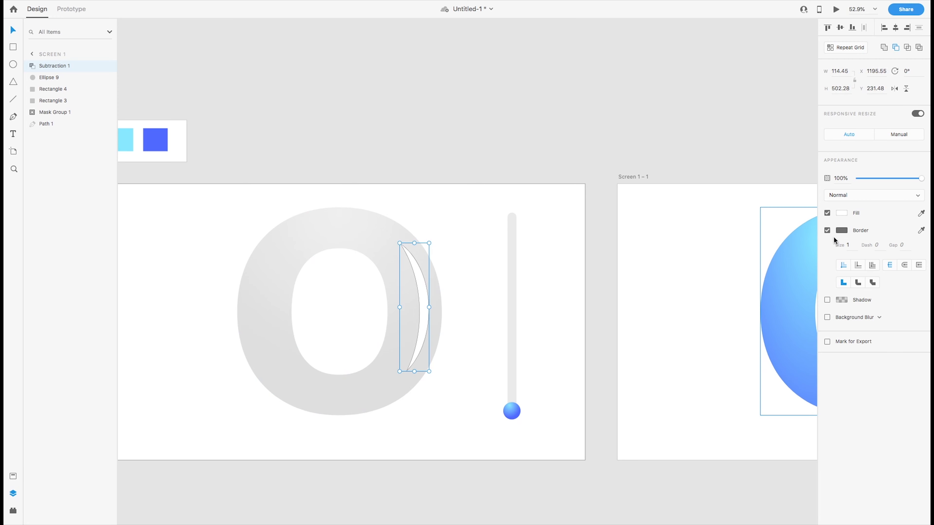
- Style the crescent without a border, with a linear gradient fill fading from white to transparent and 49% opacity
click(827, 230)
drag(868, 179, 872, 178)
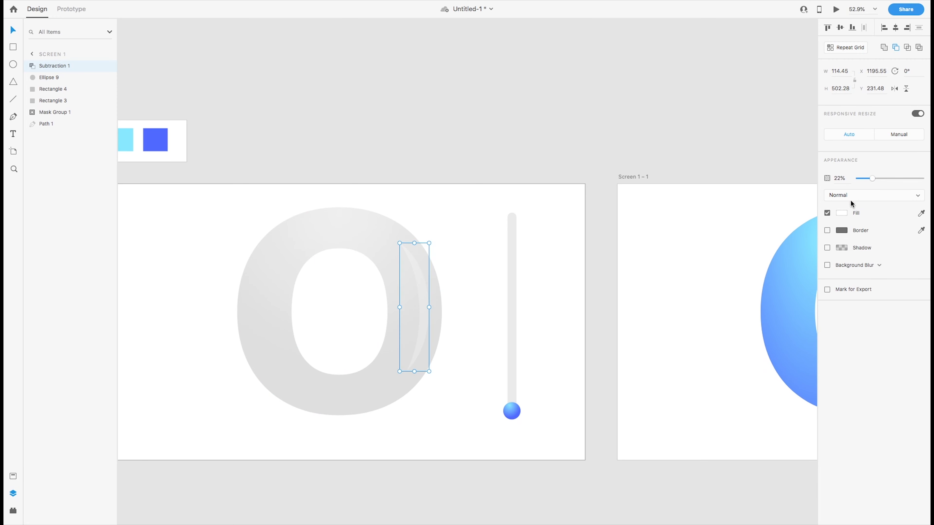
click(841, 213)
click(745, 151)
click(747, 164)
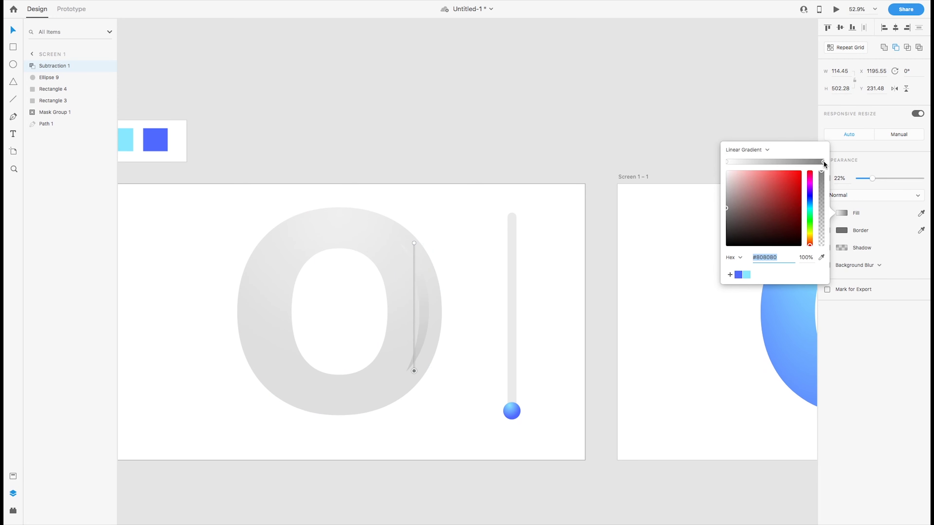
drag(749, 208, 724, 167)
drag(824, 176, 811, 246)
click(890, 175)
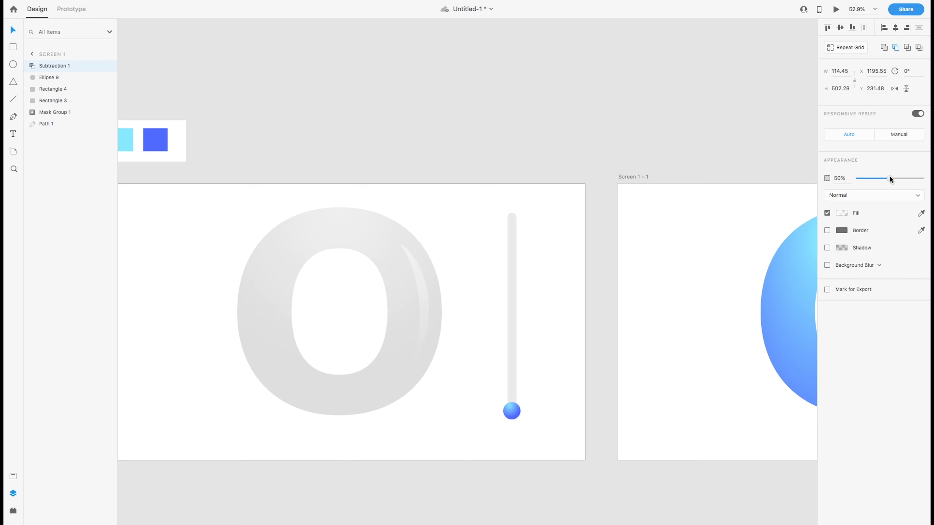
click(889, 176)
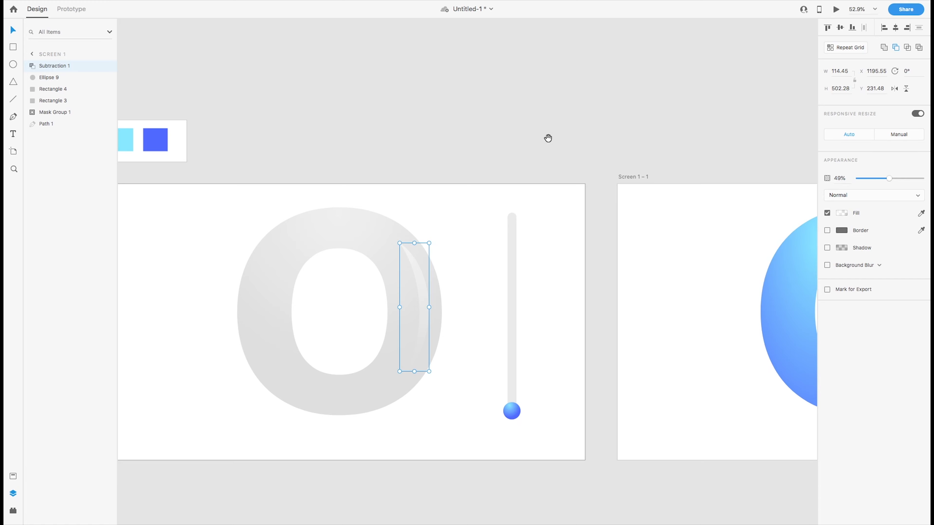
- Copy the crescent highlight onto the blue O on Screen 1 – 1 and set the copy's opacity to 24%
scroll(548, 138, right, 10)
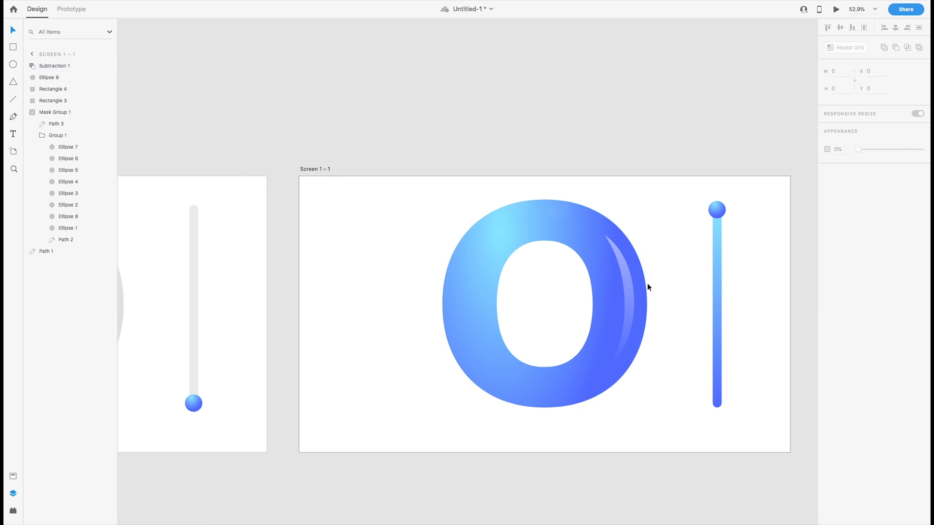
click(630, 289)
click(873, 178)
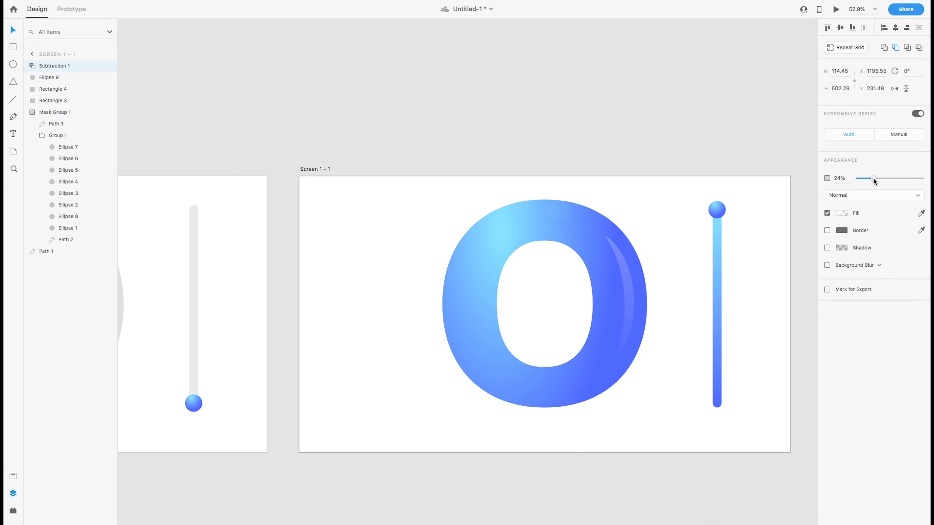
click(601, 192)
- Switch to prototyping and link the slider knob on Screen 1 to the Screen 1 – 1 artboard
scroll(461, 164, left, 5)
scroll(366, 170, down, 5)
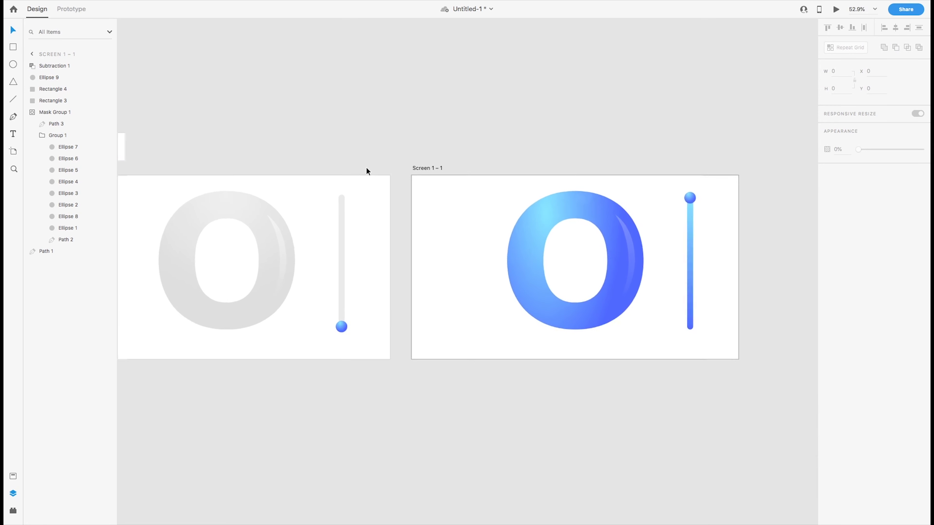
click(13, 495)
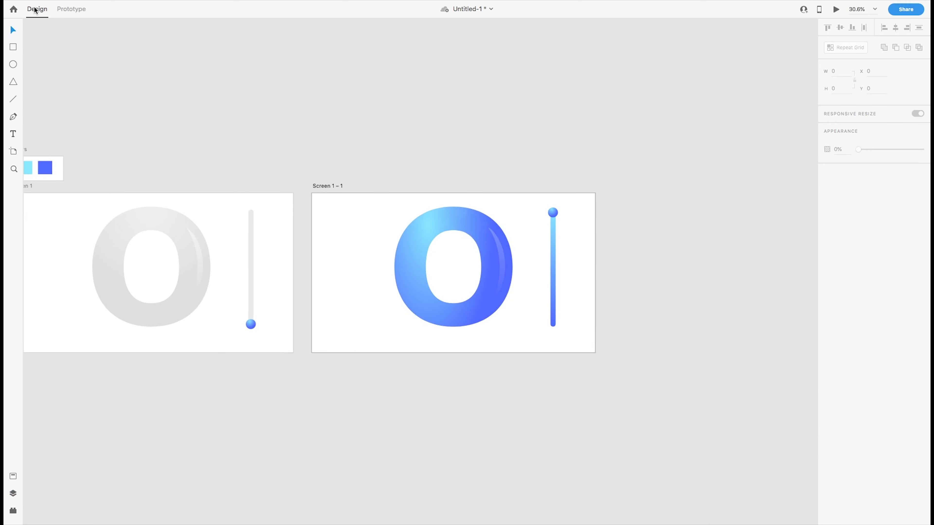
click(74, 11)
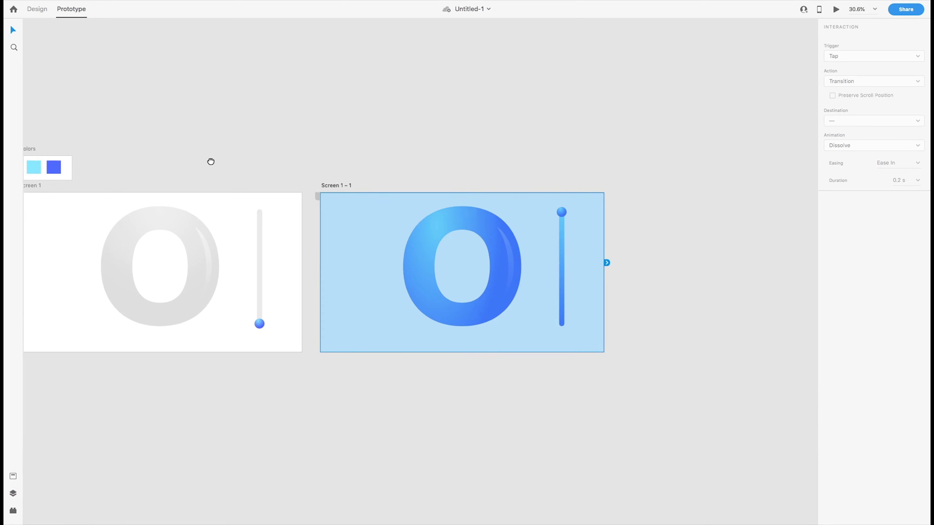
click(309, 405)
click(265, 326)
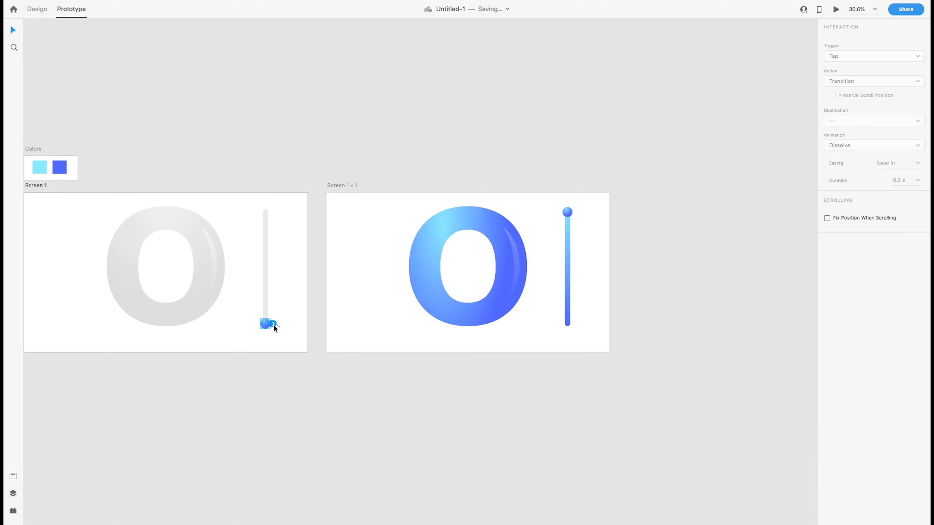
drag(320, 309, 326, 308)
- Set the knob link's trigger to Drag and its easing to Snap
click(884, 59)
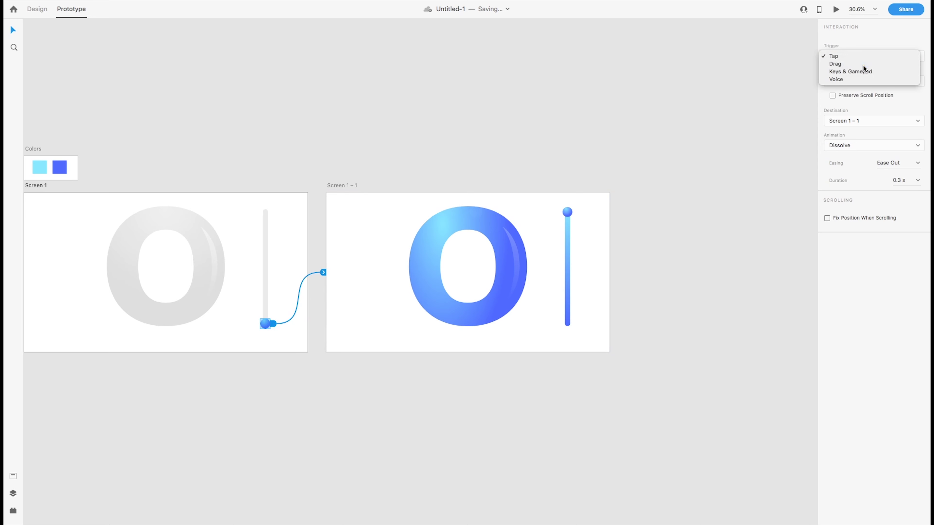
click(864, 62)
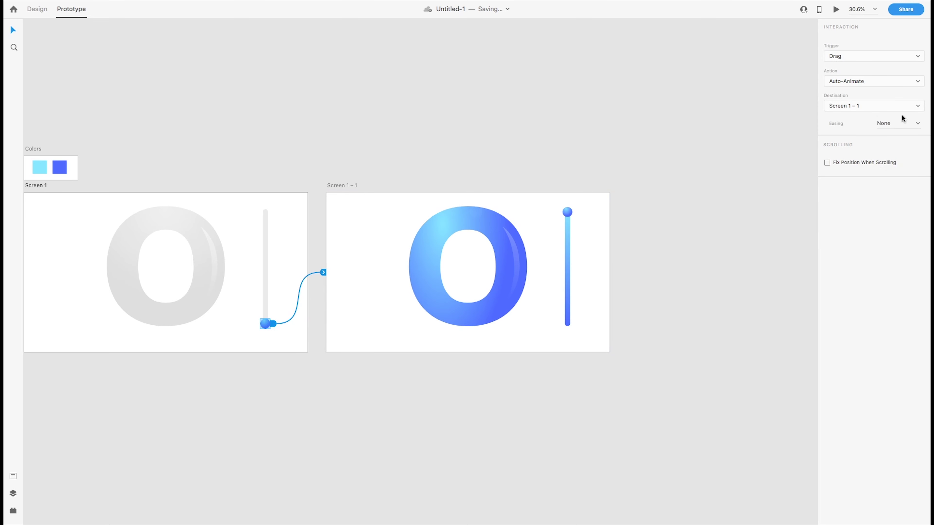
click(906, 123)
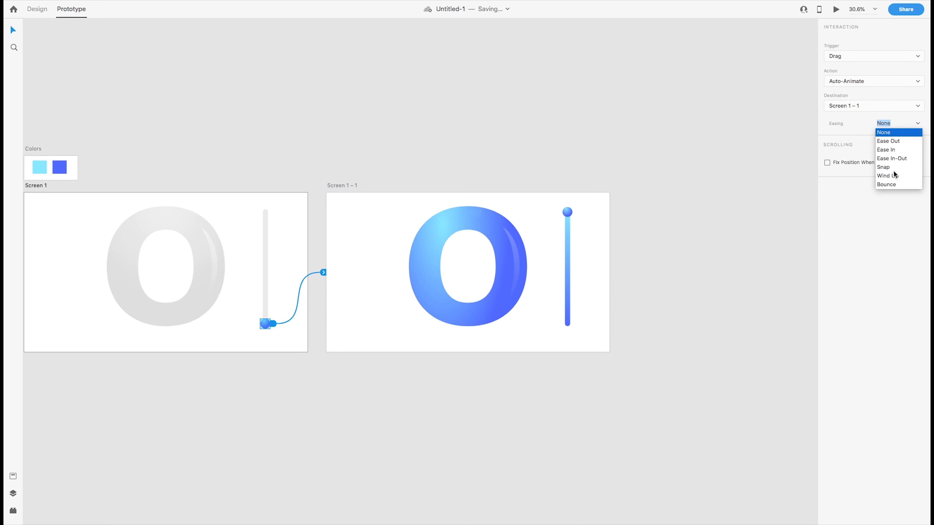
click(892, 168)
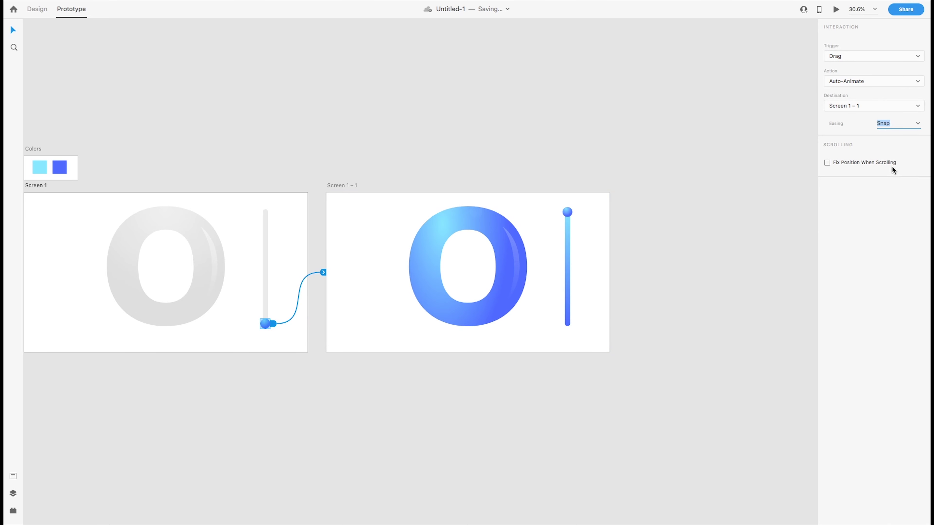
- Link the slider knob on Screen 1 – 1 back to Screen 1 and check the links across both artboards
click(569, 212)
drag(575, 212, 312, 305)
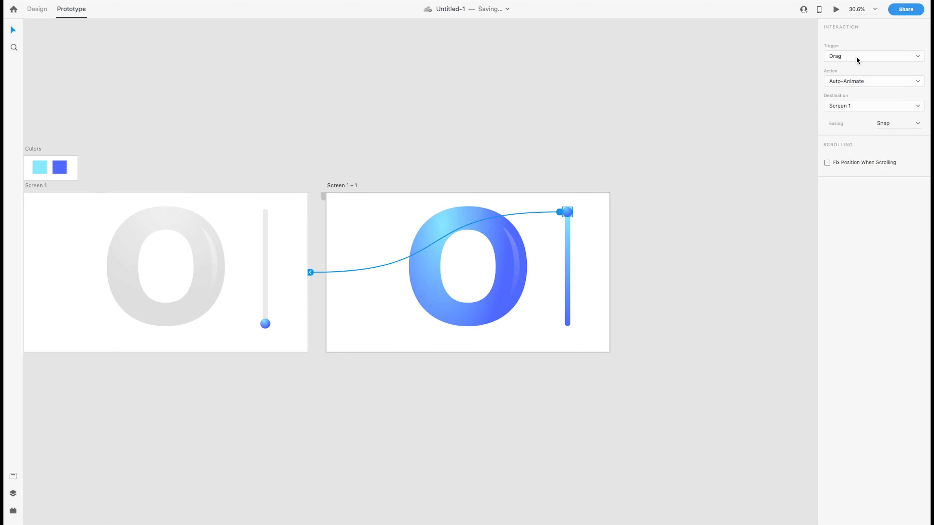
click(379, 144)
drag(655, 149, 201, 385)
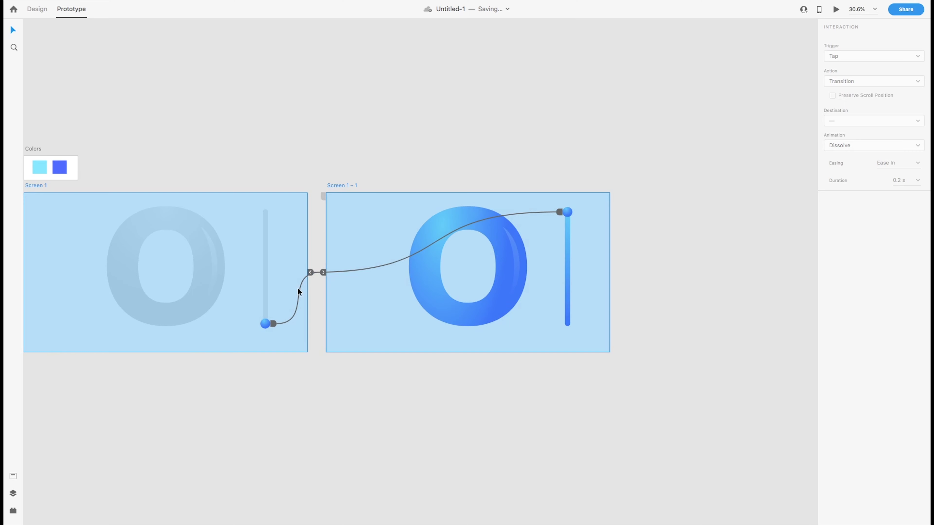
click(297, 168)
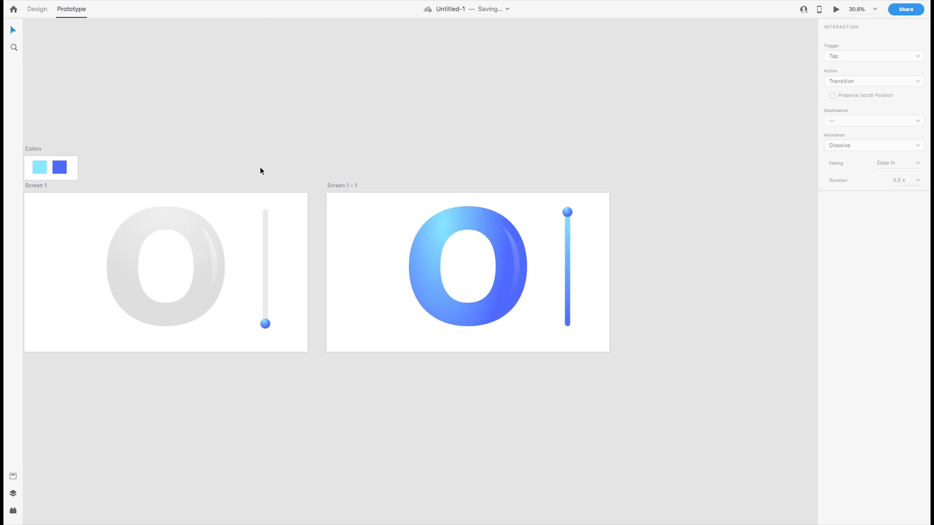
- Select the Screen 1 artboard and start the prototype preview from it
scroll(261, 169, left, 10)
scroll(261, 168, up, 2)
click(286, 243)
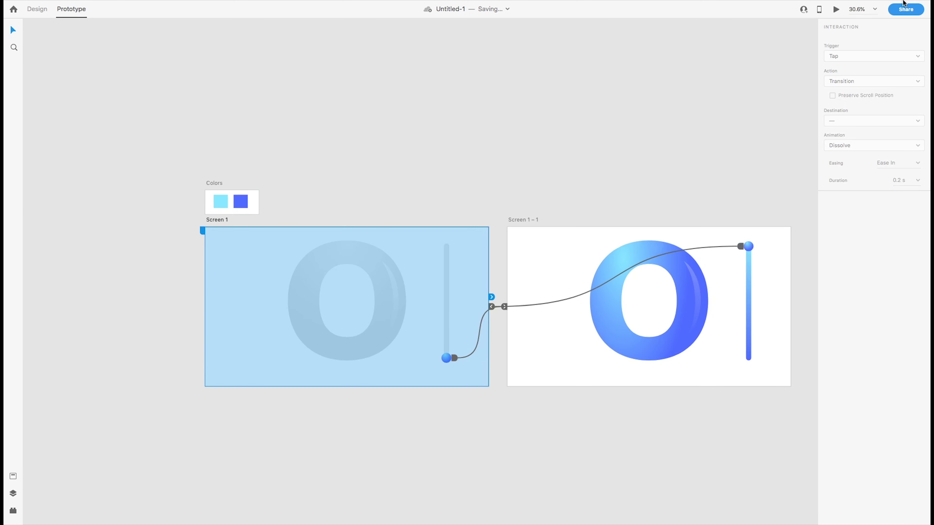
click(836, 10)
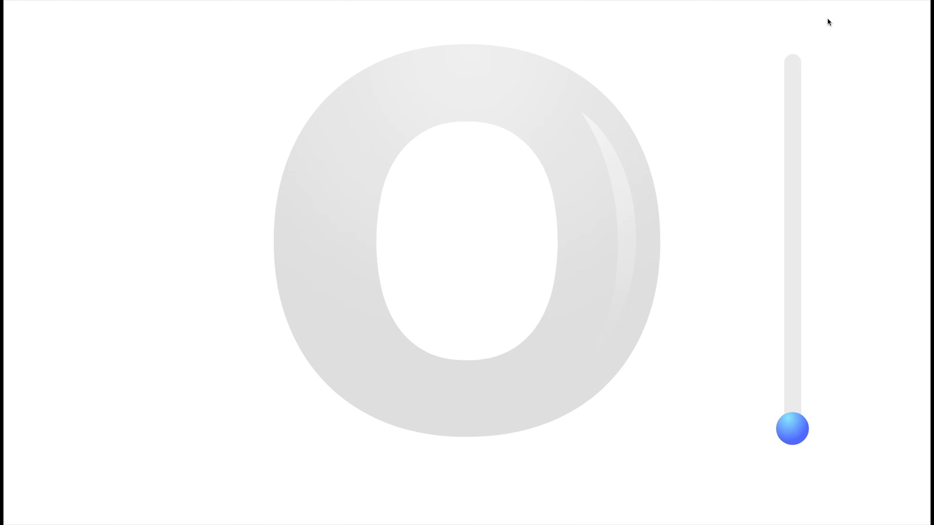